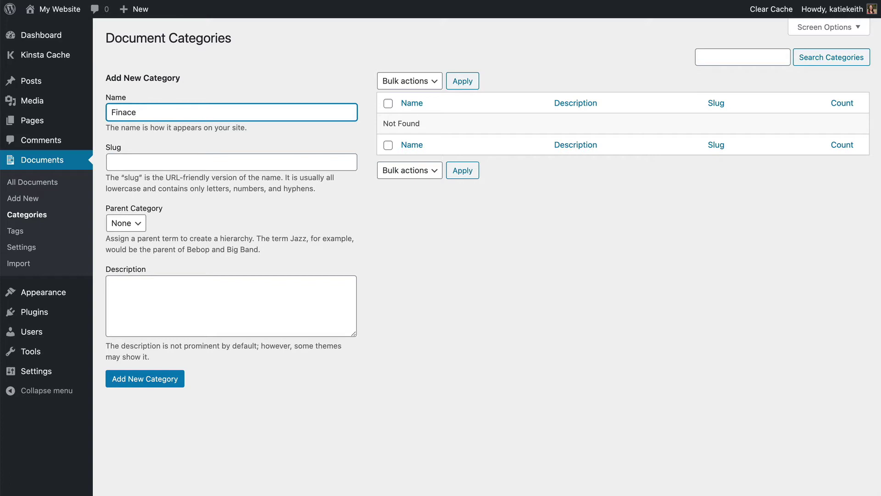
Add a document category named Finance with the slug finance.
{"action": "key", "text": "BackSpace"}
{"action": "key", "text": "BackSpace"}
{"action": "type", "text": "nce"}
{"action": "left_click", "coordinate": [112, 162]}
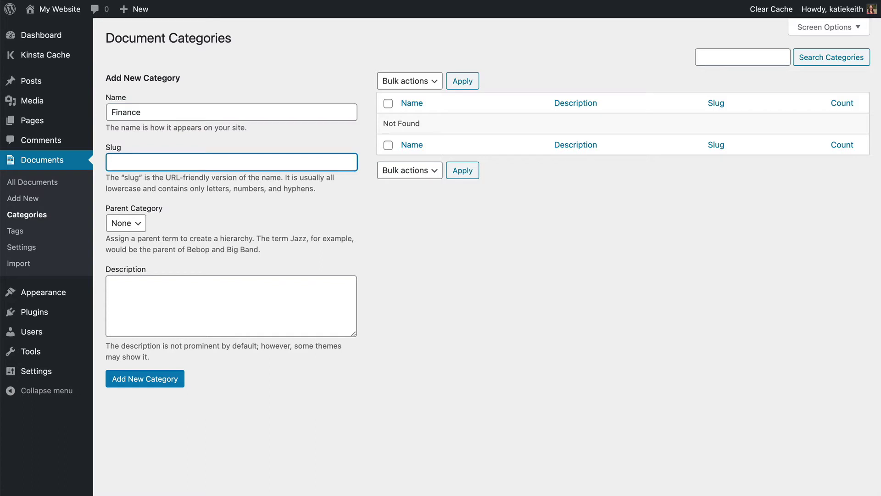
{"action": "type", "text": "finance"}
{"action": "key", "text": "BackSpace"}
{"action": "key", "text": "BackSpace"}
{"action": "type", "text": "nce"}
{"action": "left_click_drag", "start_coordinate": [160, 162], "coordinate": [34, 160]}
{"action": "left_click_drag", "start_coordinate": [148, 113], "coordinate": [76, 109]}
{"action": "key", "text": "BackSpace"}
{"action": "key", "text": "ctrl+z"}
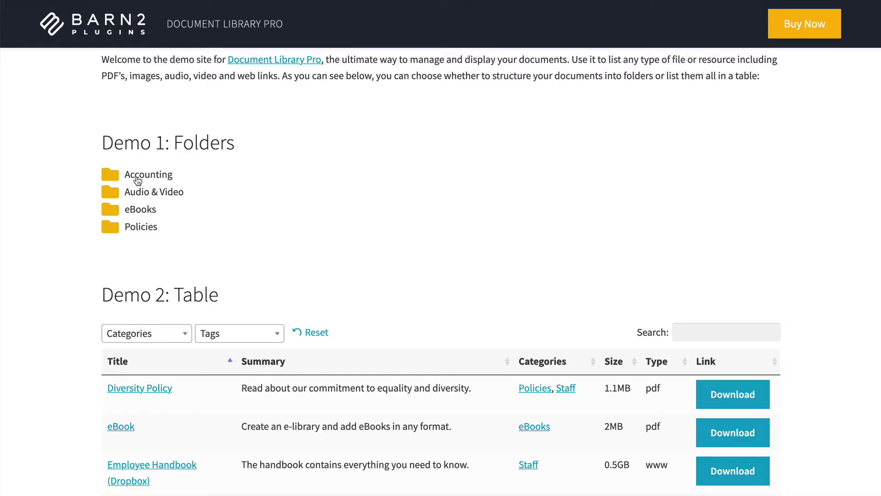
{"action": "left_click", "coordinate": [144, 181]}
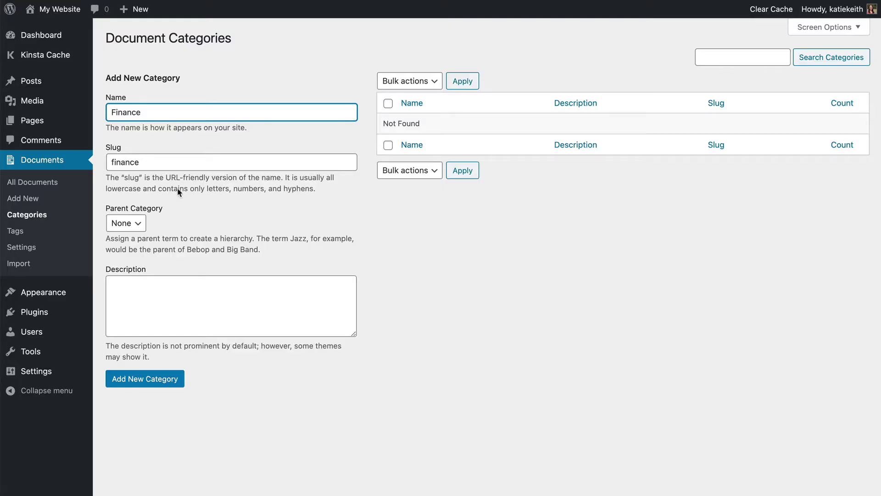
{"action": "left_click", "coordinate": [135, 380]}
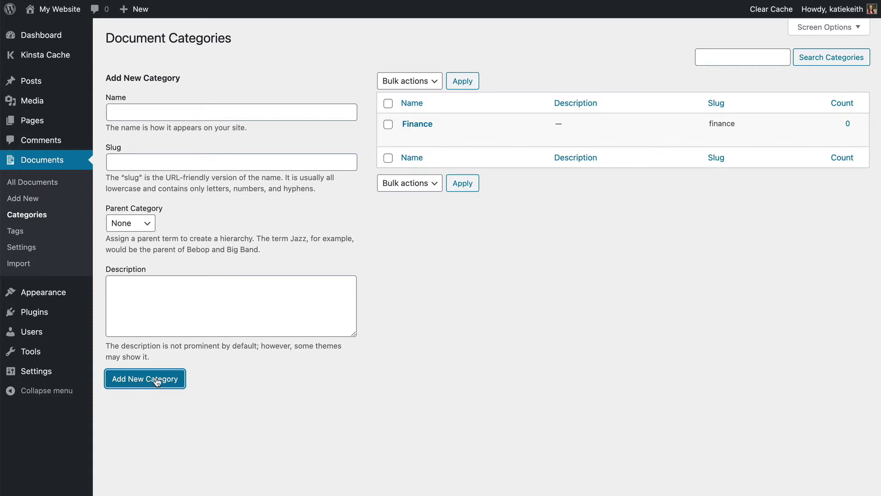
Try Finance as the parent category for another new document category.
{"action": "left_click", "coordinate": [150, 230]}
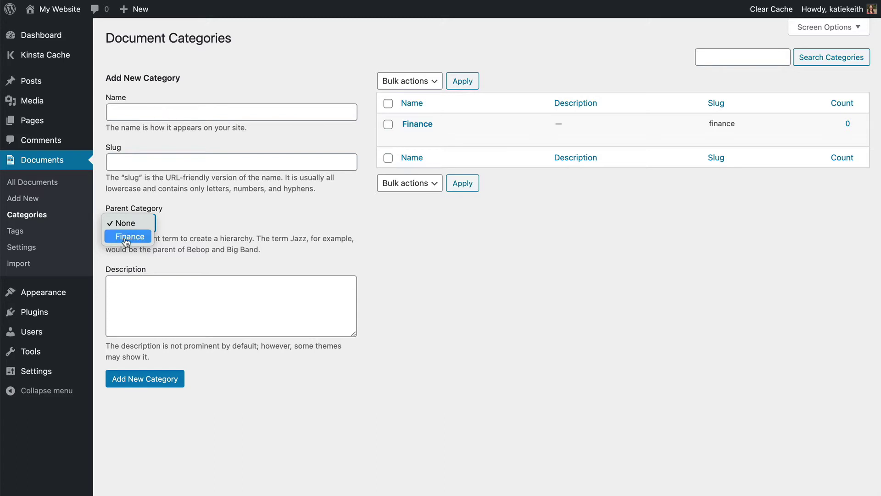
{"action": "left_click", "coordinate": [126, 236]}
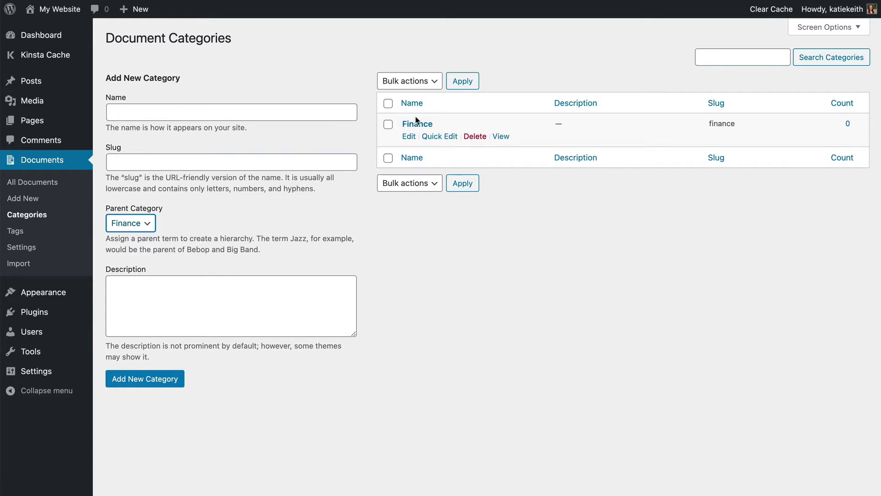
Add a document tag named Spreadsheets with the slug spreadsheets.
{"action": "left_click", "coordinate": [15, 231]}
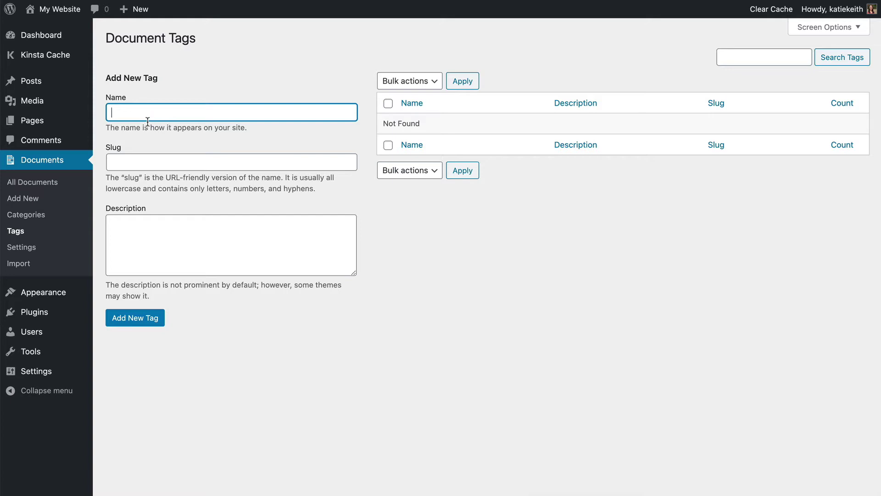
{"action": "type", "text": "Spreadsheets"}
{"action": "key", "text": "Tab"}
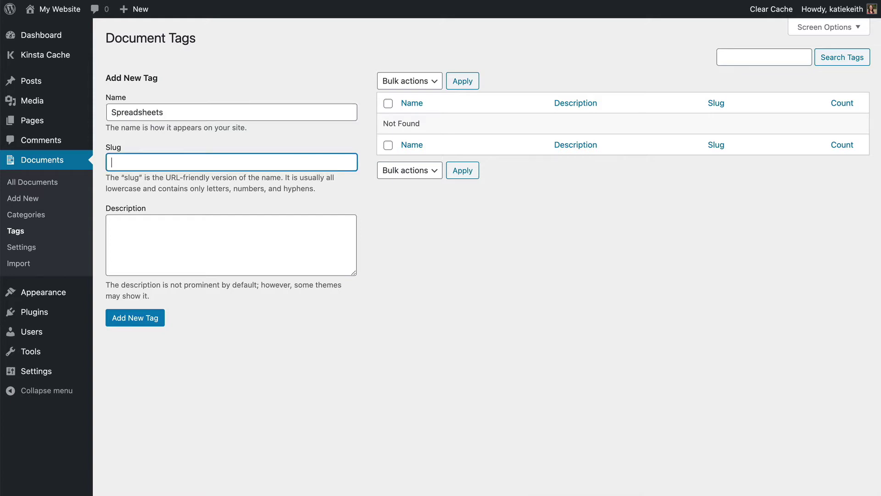
{"action": "type", "text": "spreadsheets"}
{"action": "left_click", "coordinate": [145, 322]}
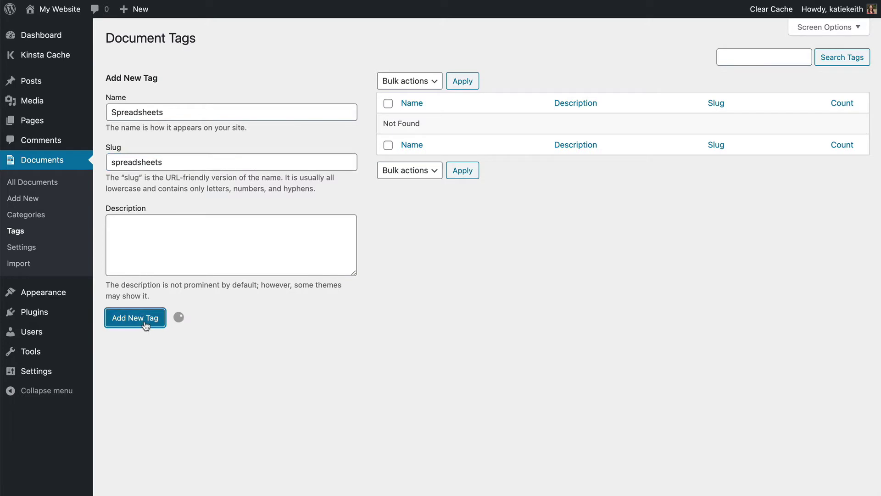
{"action": "left_click", "coordinate": [172, 245]}
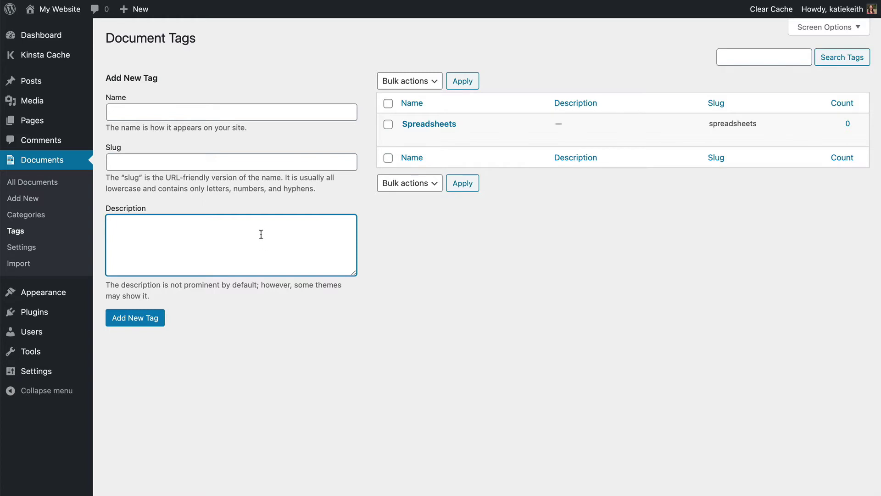
Start a new document titled "Example Document" with the body text "This is the content".
{"action": "left_click", "coordinate": [25, 203]}
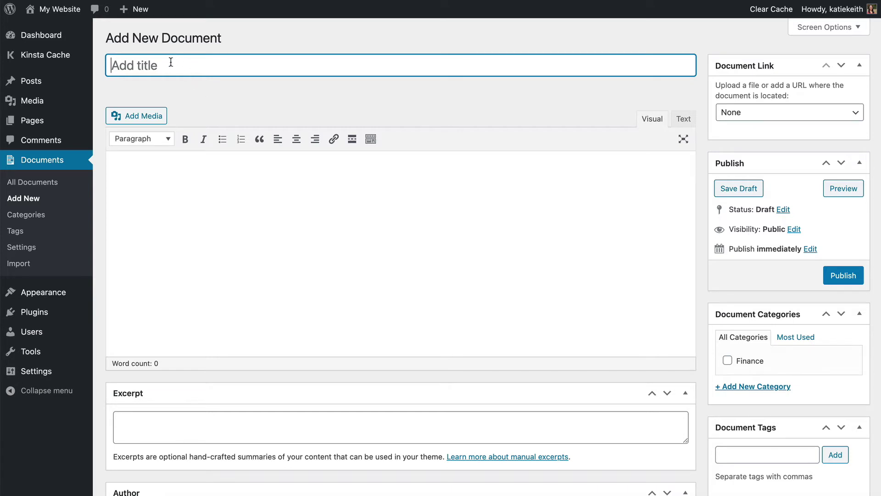
{"action": "type", "text": "Example Document"}
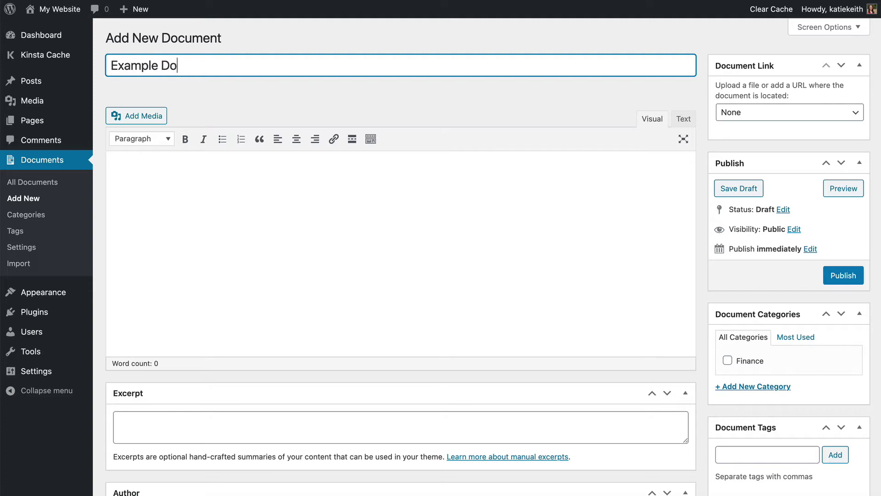
{"action": "left_click", "coordinate": [153, 183]}
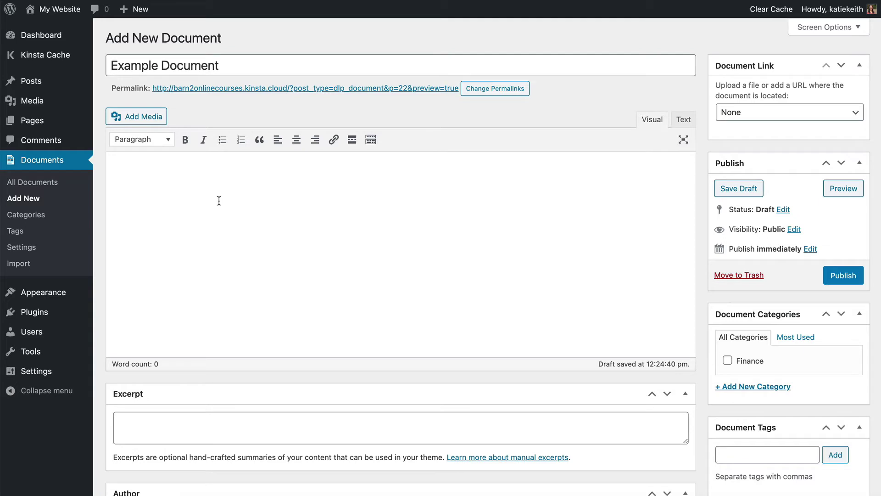
{"action": "type", "text": "This"}
{"action": "left_click_drag", "start_coordinate": [152, 167], "coordinate": [111, 166]}
{"action": "left_click", "coordinate": [179, 163]}
{"action": "type", "text": "is the content"}
Insert the Sales.jpg image from the media library into the document's content.
{"action": "left_click", "coordinate": [140, 115]}
{"action": "left_click", "coordinate": [214, 58]}
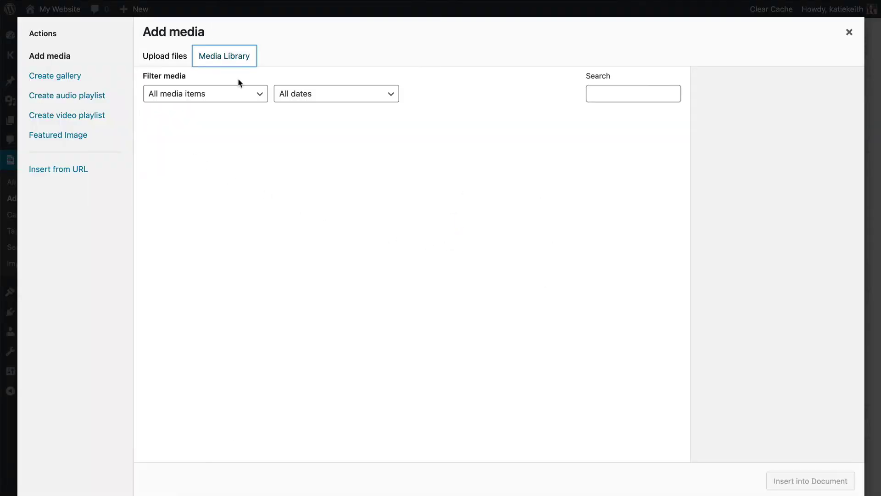
{"action": "left_click", "coordinate": [217, 145]}
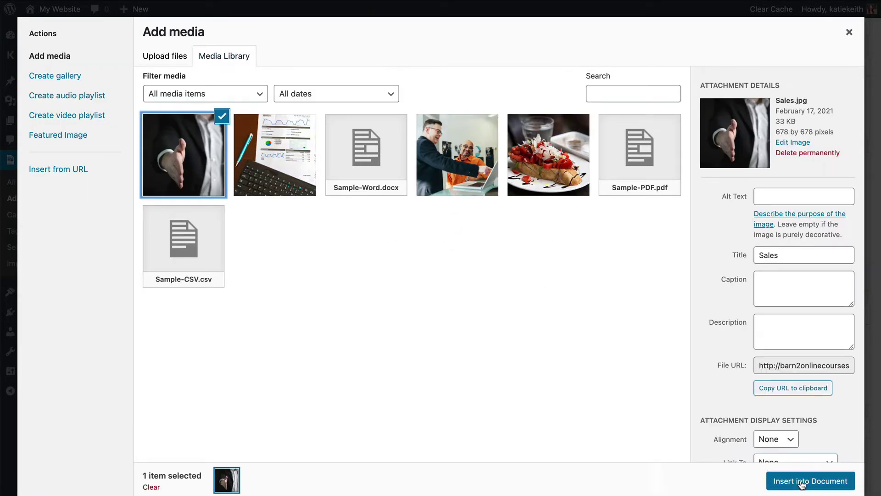
{"action": "left_click", "coordinate": [790, 479]}
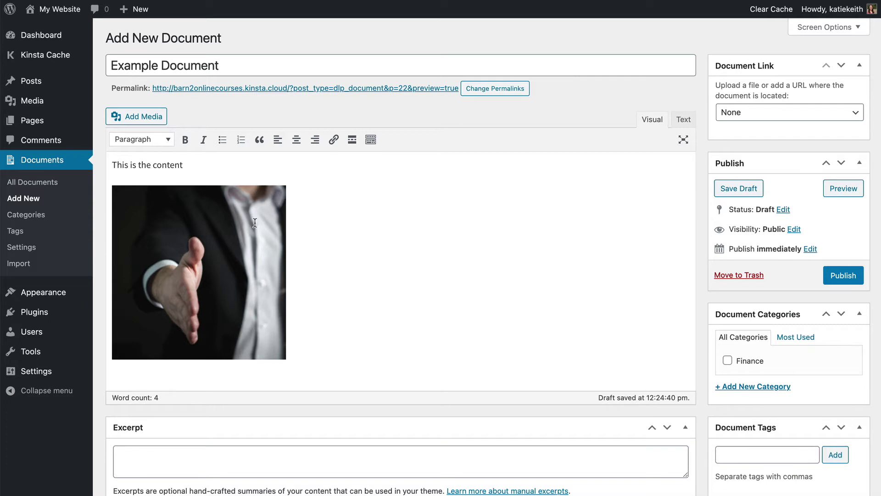
Enter "This is the excerpt or summary" as the document's excerpt.
{"action": "left_click", "coordinate": [202, 164]}
{"action": "scroll", "coordinate": [271, 317], "scroll_direction": "down", "scroll_amount": 1}
{"action": "left_click", "coordinate": [199, 443]}
{"action": "type", "text": "Thi"}
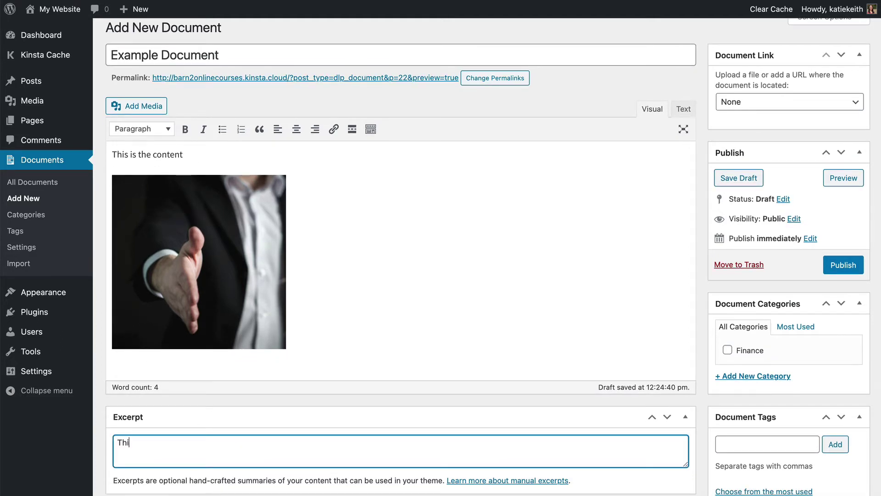
{"action": "type", "text": "s is the excerpt or summary"}
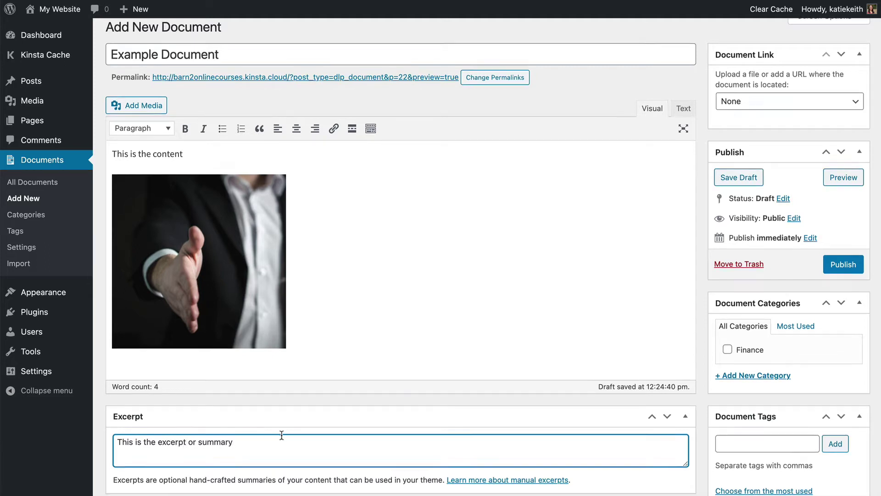
Assign the document to the Finance category and add the tag Business.
{"action": "scroll", "coordinate": [281, 436], "scroll_direction": "down", "scroll_amount": 1}
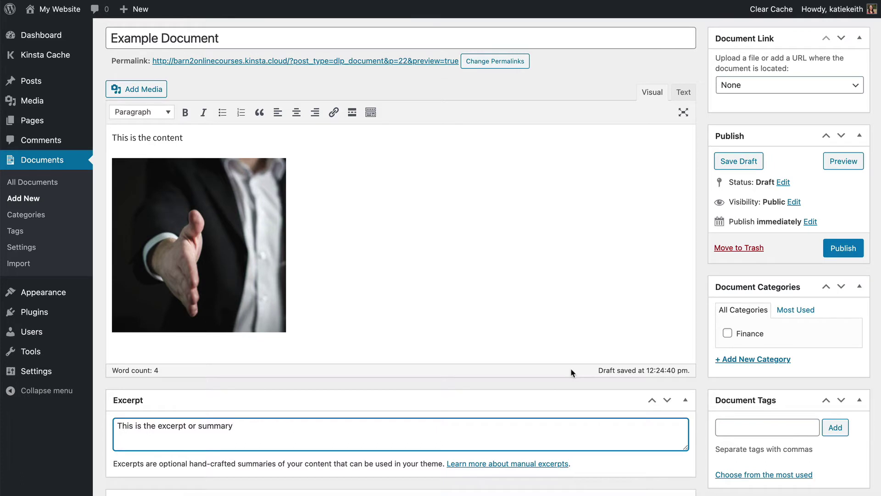
{"action": "left_click", "coordinate": [728, 333]}
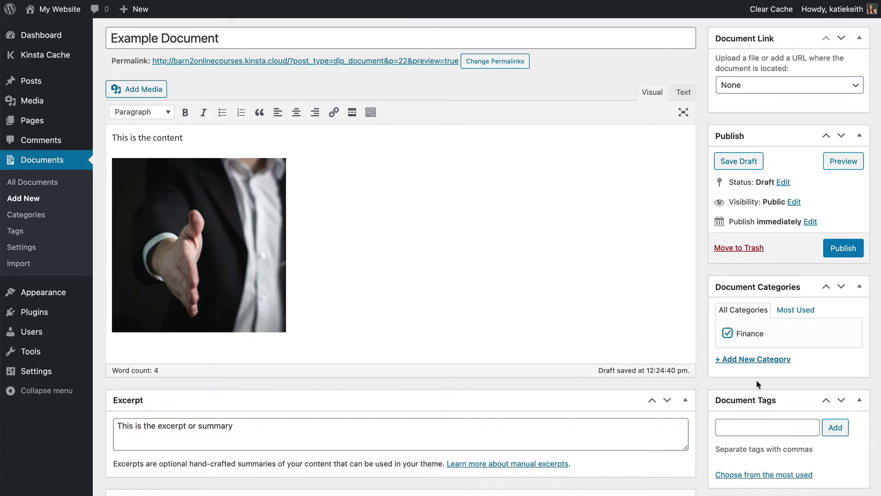
{"action": "scroll", "coordinate": [756, 379], "scroll_direction": "down", "scroll_amount": 4}
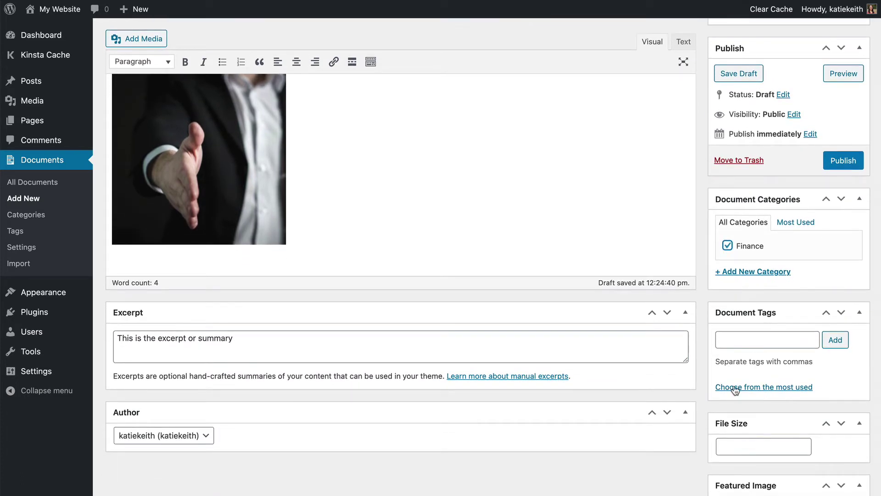
{"action": "left_click", "coordinate": [734, 390]}
{"action": "left_click", "coordinate": [745, 340]}
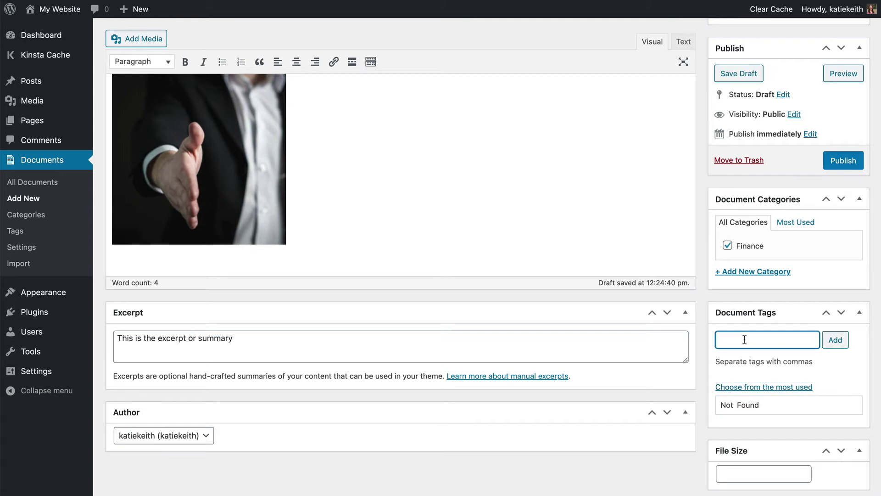
{"action": "type", "text": "Business"}
{"action": "left_click", "coordinate": [833, 342]}
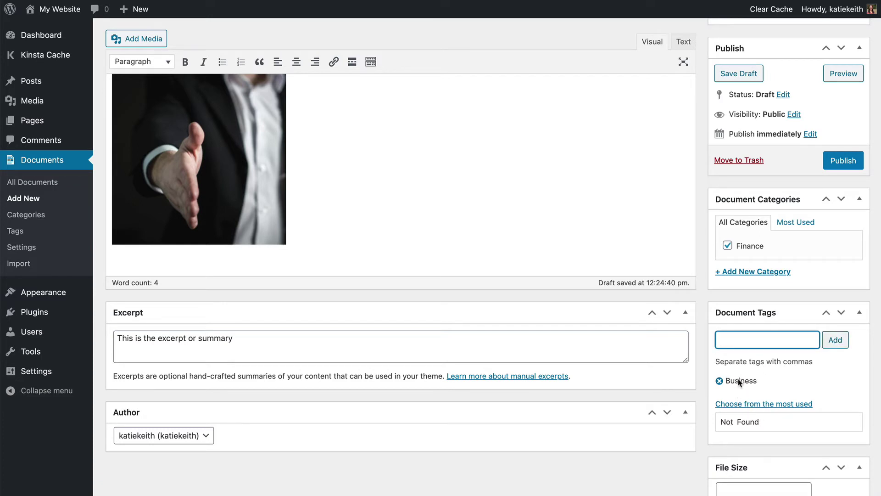
Review the document link options and set the link type to File Upload.
{"action": "scroll", "coordinate": [737, 378], "scroll_direction": "down", "scroll_amount": 3}
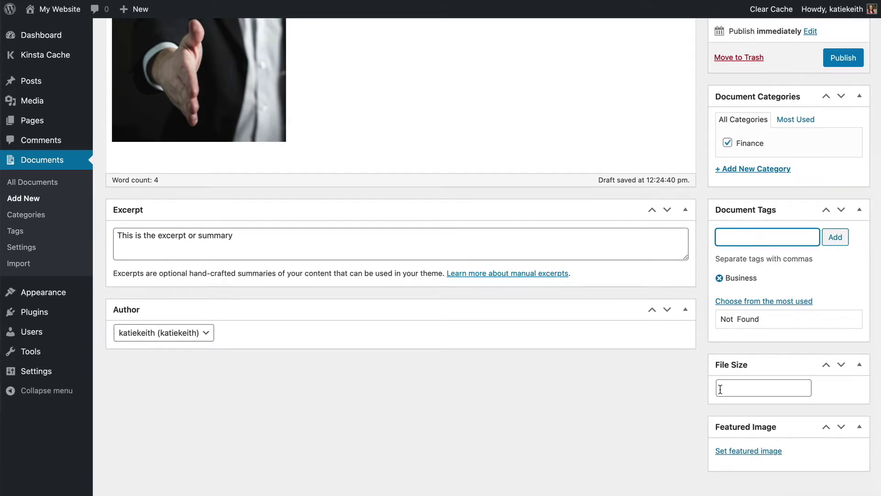
{"action": "scroll", "coordinate": [771, 403], "scroll_direction": "up", "scroll_amount": 5}
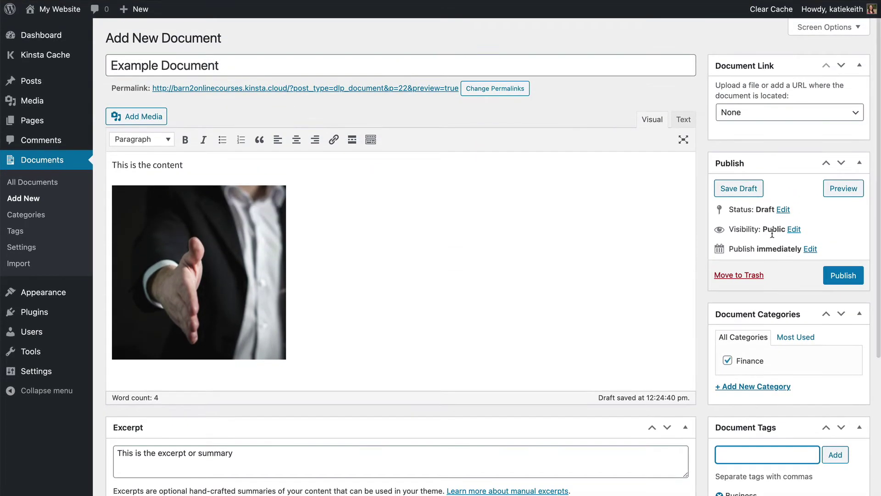
{"action": "left_click", "coordinate": [753, 115]}
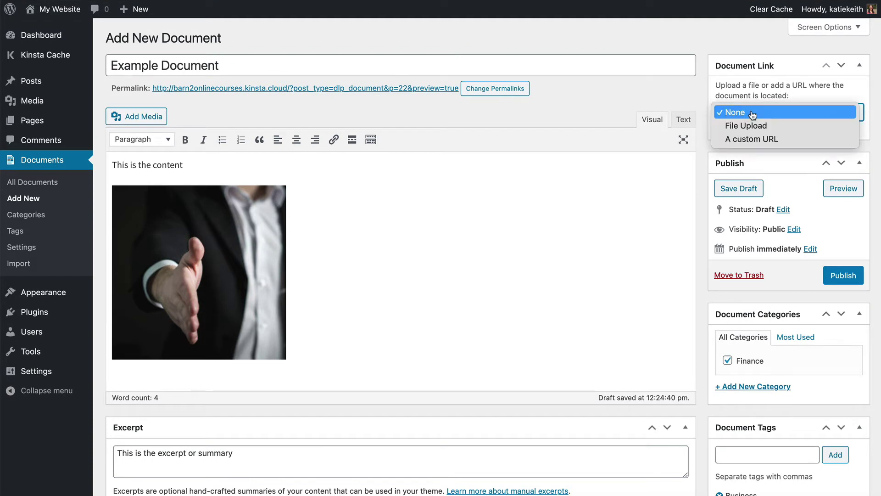
{"action": "left_click", "coordinate": [753, 114]}
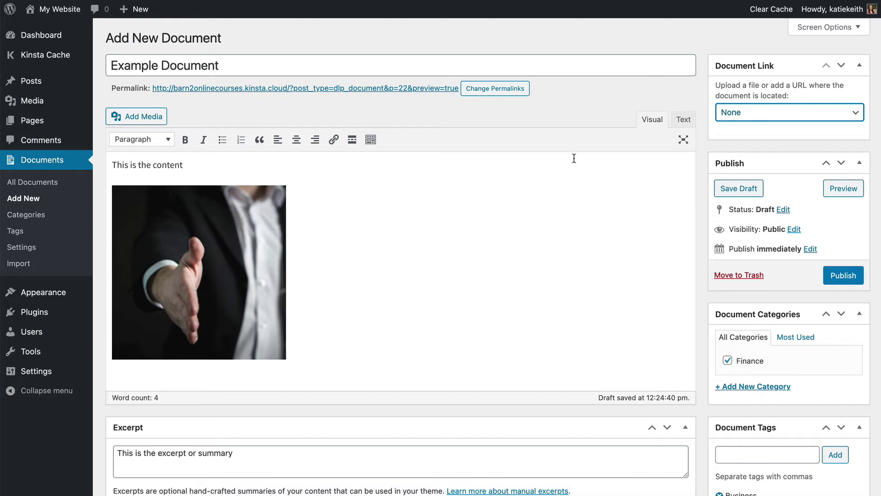
{"action": "left_click", "coordinate": [749, 118]}
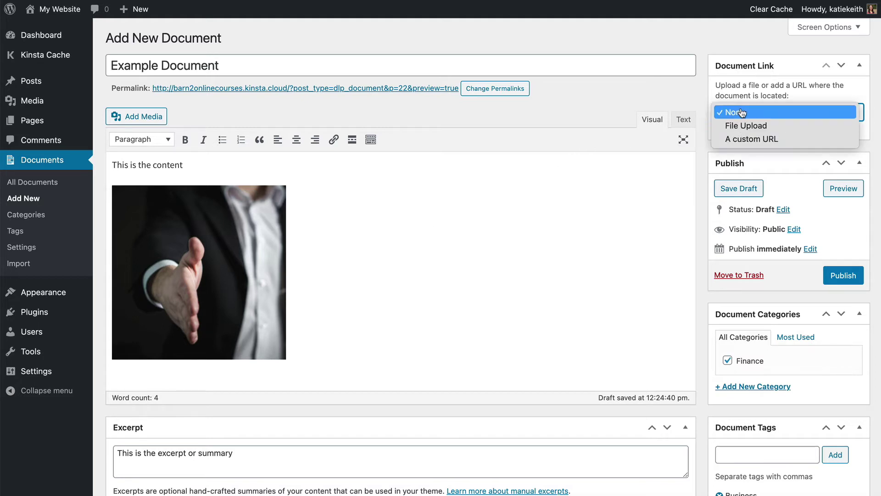
{"action": "left_click", "coordinate": [736, 113]}
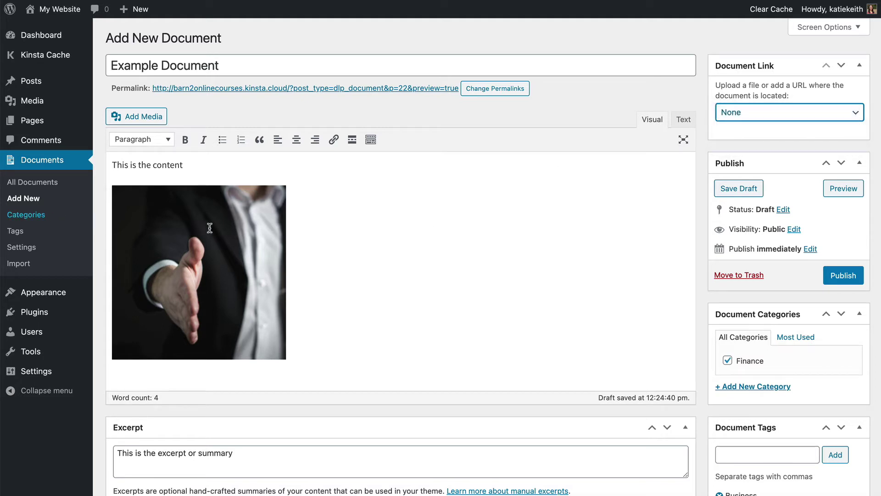
{"action": "left_click", "coordinate": [736, 118]}
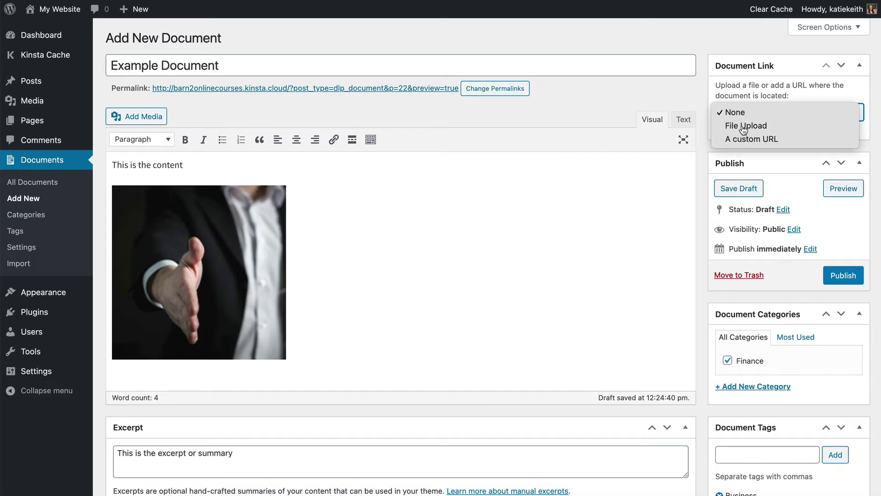
{"action": "left_click", "coordinate": [744, 127]}
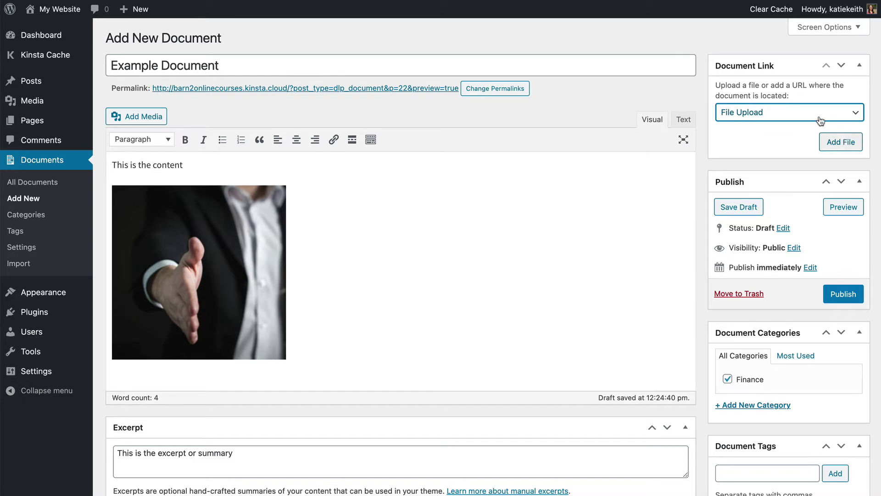
Try a custom URL as the document link and put the cursor in its address field.
{"action": "left_click", "coordinate": [794, 115]}
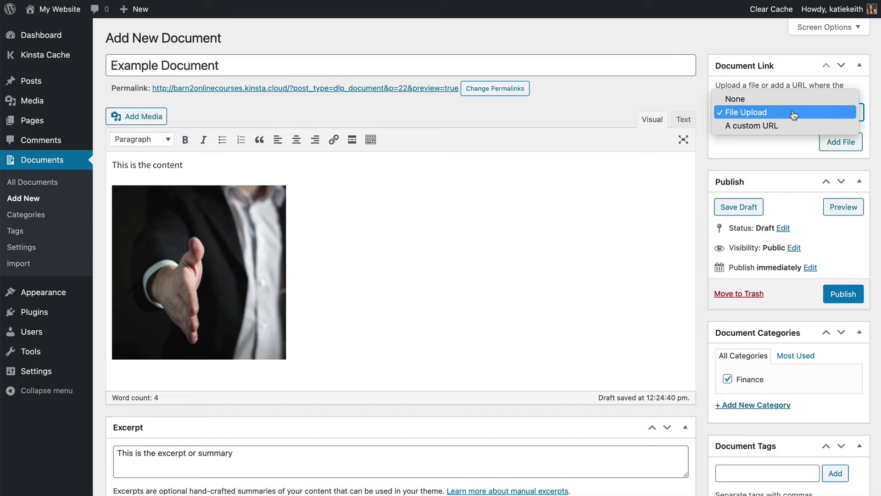
{"action": "left_click", "coordinate": [753, 127]}
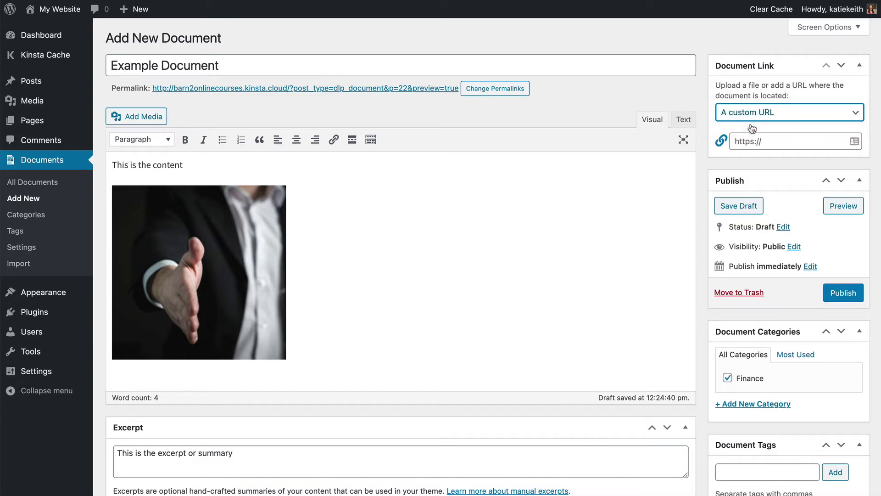
{"action": "left_click", "coordinate": [751, 140]}
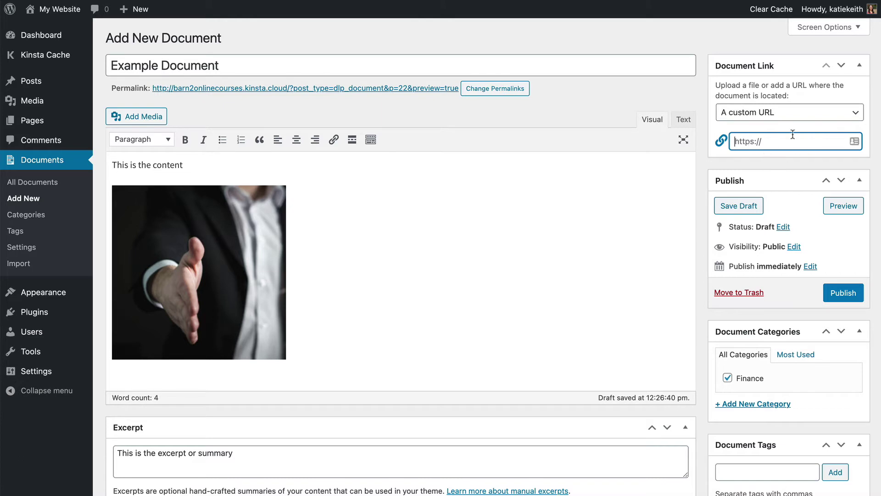
Set the document link to File Upload and attach Sample-PDF.pdf from the media library.
{"action": "left_click", "coordinate": [781, 113]}
{"action": "left_click", "coordinate": [749, 99]}
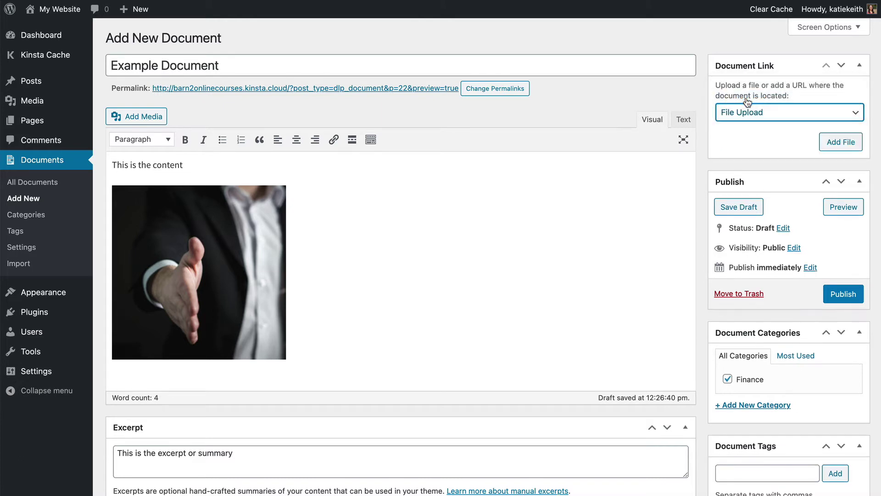
{"action": "left_click", "coordinate": [843, 148]}
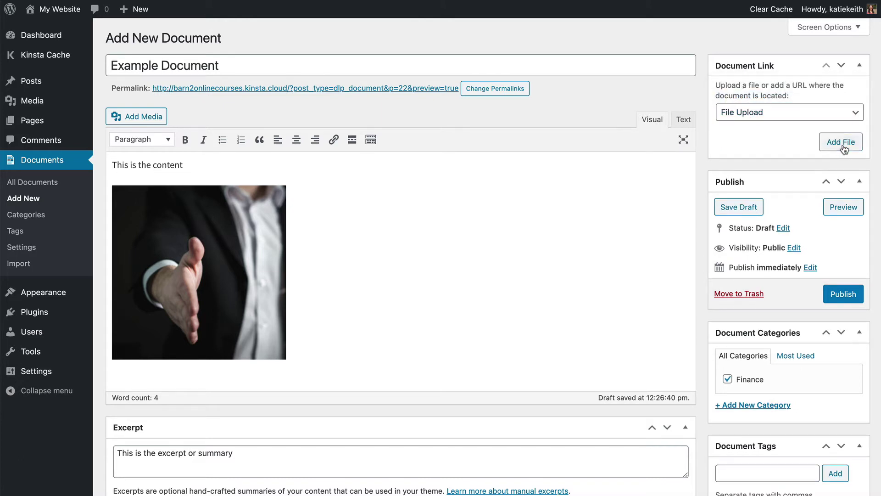
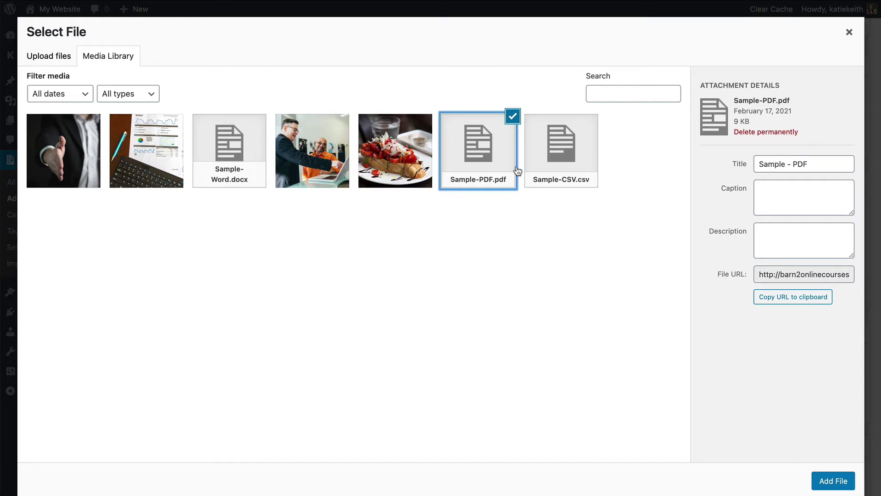
{"action": "left_click", "coordinate": [32, 58]}
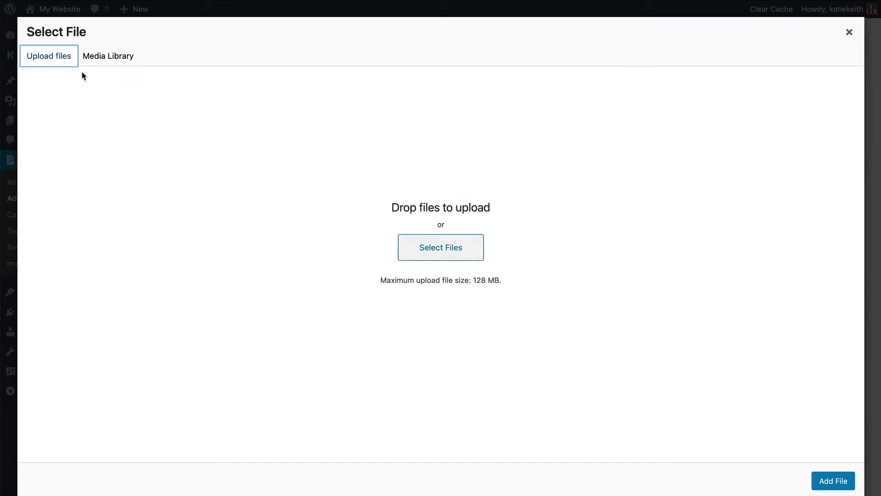
{"action": "left_click", "coordinate": [113, 57]}
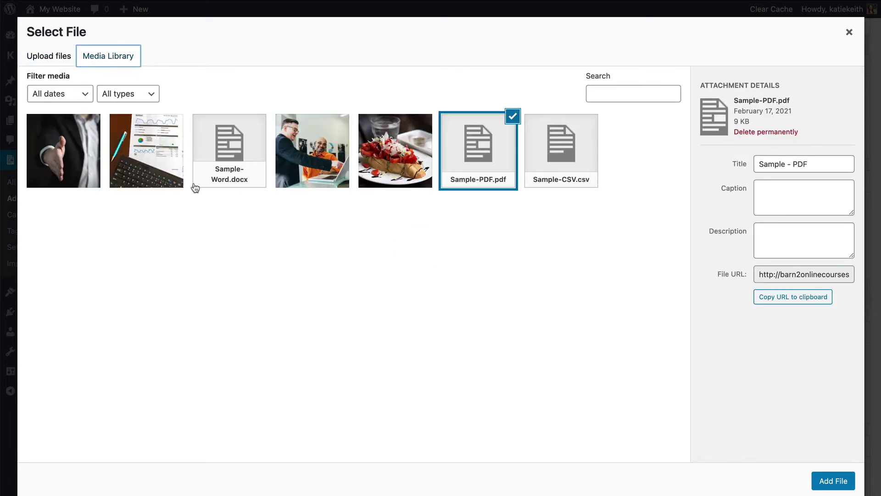
{"action": "left_click", "coordinate": [482, 152]}
{"action": "left_click", "coordinate": [482, 152]}
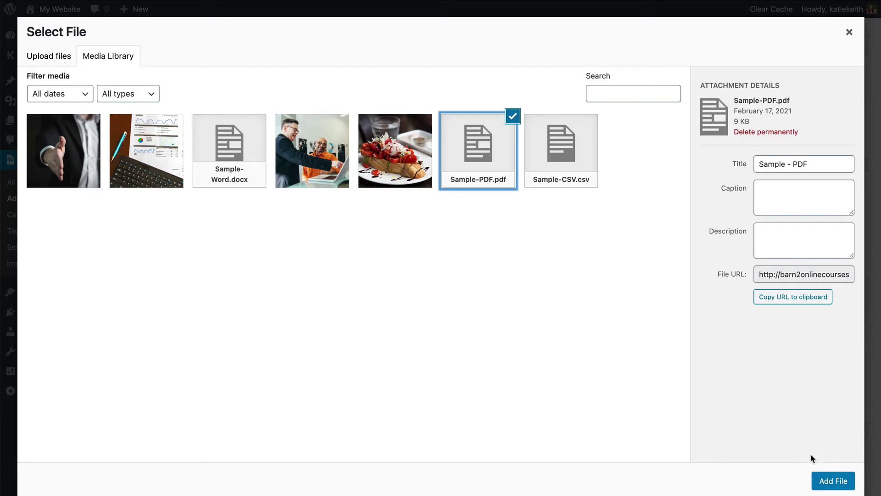
{"action": "left_click", "coordinate": [830, 481]}
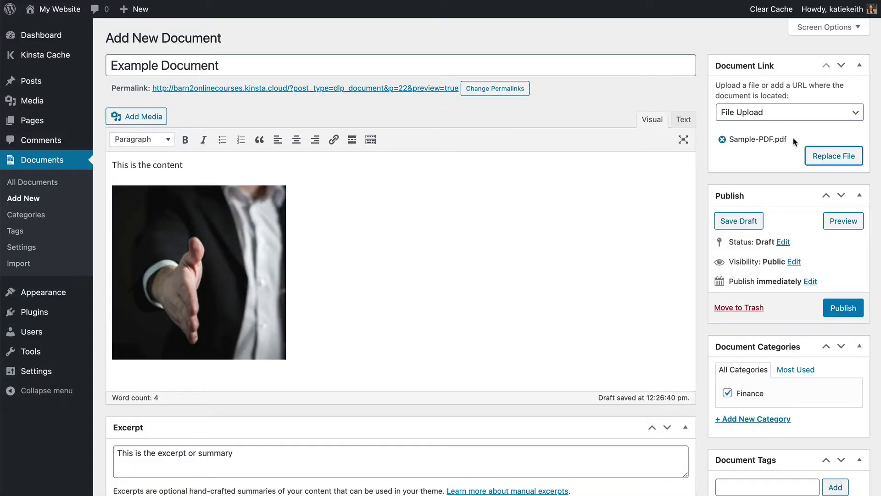
Review the attached file and the File Size field, switching the document link to a custom URL and back to File Upload.
{"action": "left_click_drag", "start_coordinate": [787, 139], "coordinate": [729, 139]}
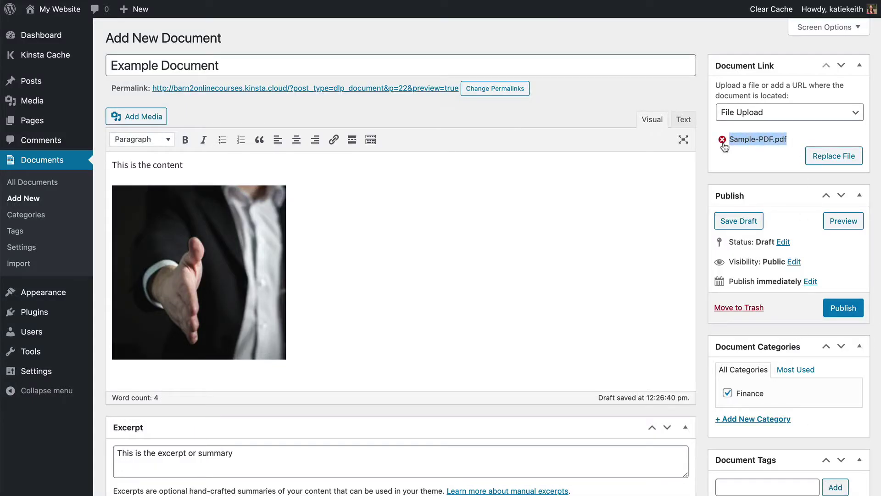
{"action": "left_click", "coordinate": [728, 141]}
{"action": "scroll", "coordinate": [752, 276], "scroll_direction": "down", "scroll_amount": 4}
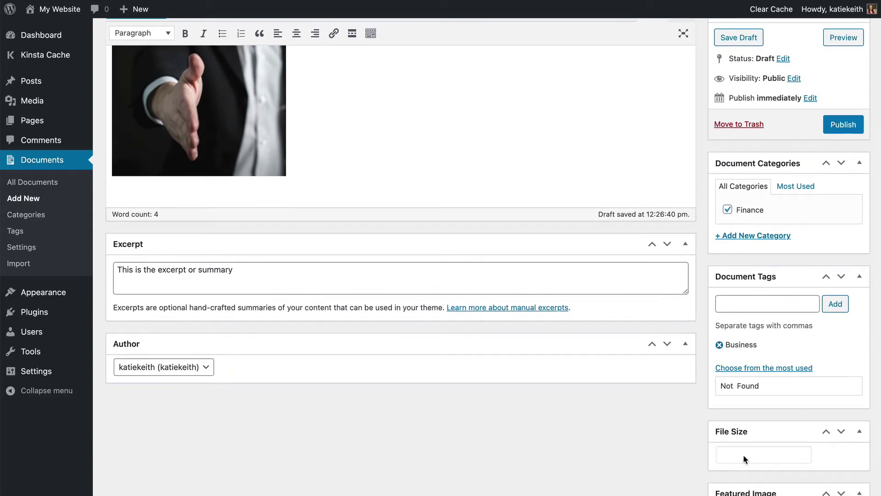
{"action": "scroll", "coordinate": [745, 452], "scroll_direction": "down", "scroll_amount": 2}
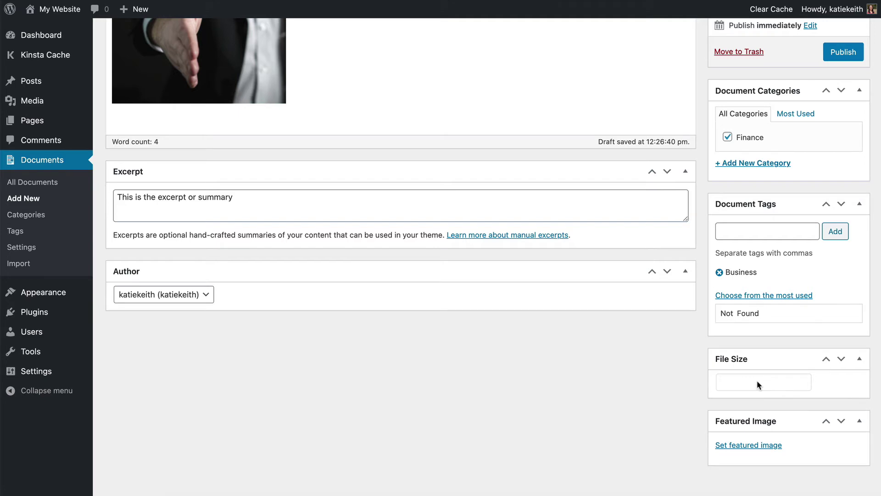
{"action": "scroll", "coordinate": [756, 385], "scroll_direction": "up", "scroll_amount": 7}
{"action": "left_click", "coordinate": [775, 112]}
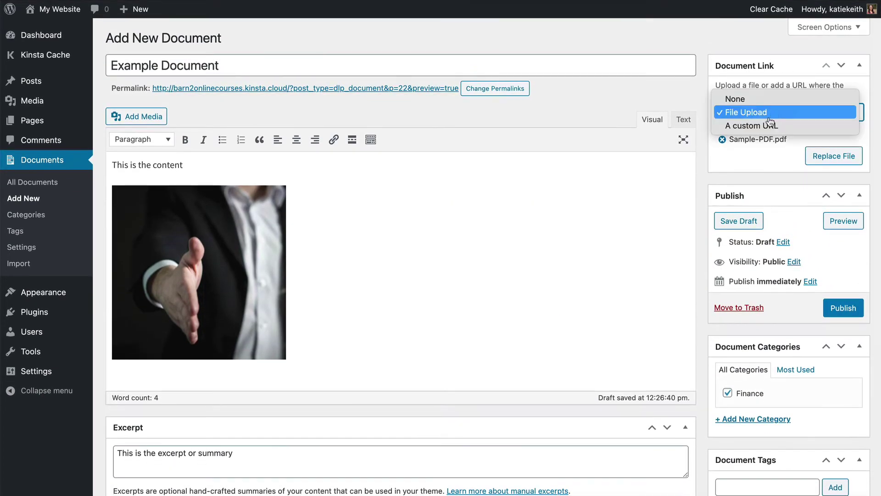
{"action": "left_click", "coordinate": [761, 125]}
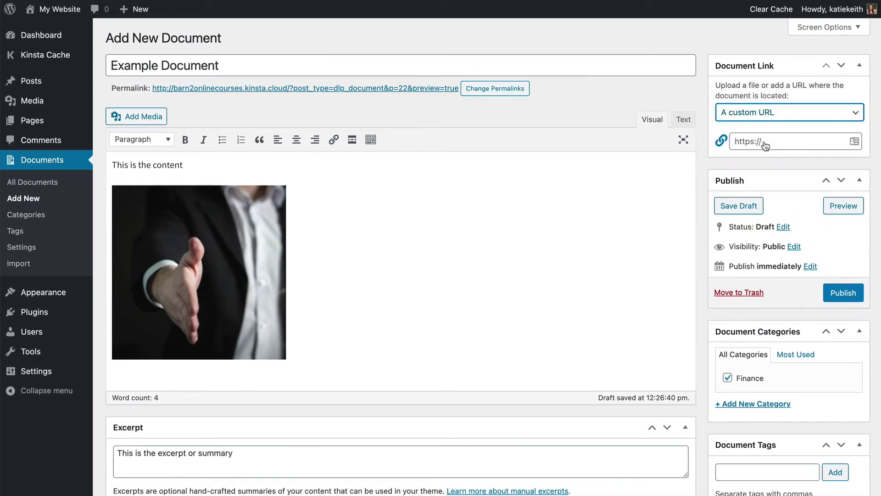
{"action": "left_click", "coordinate": [775, 114]}
{"action": "left_click", "coordinate": [767, 101]}
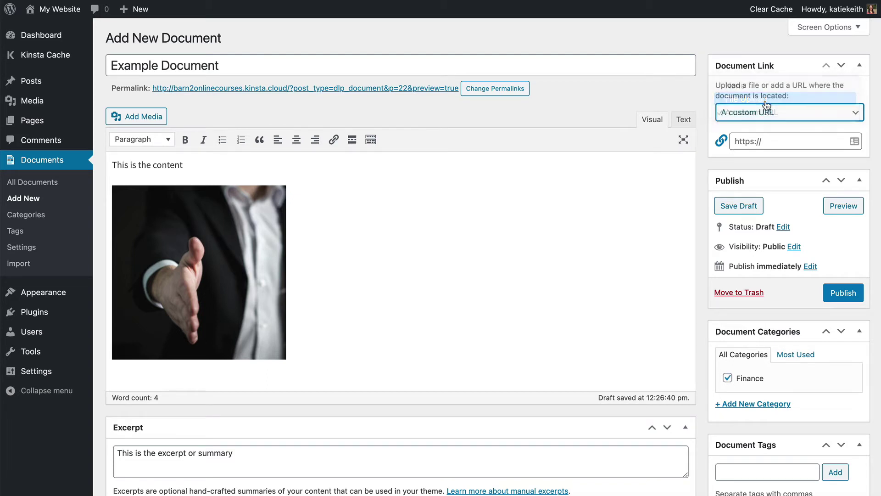
{"action": "left_click_drag", "start_coordinate": [787, 140], "coordinate": [733, 143]}
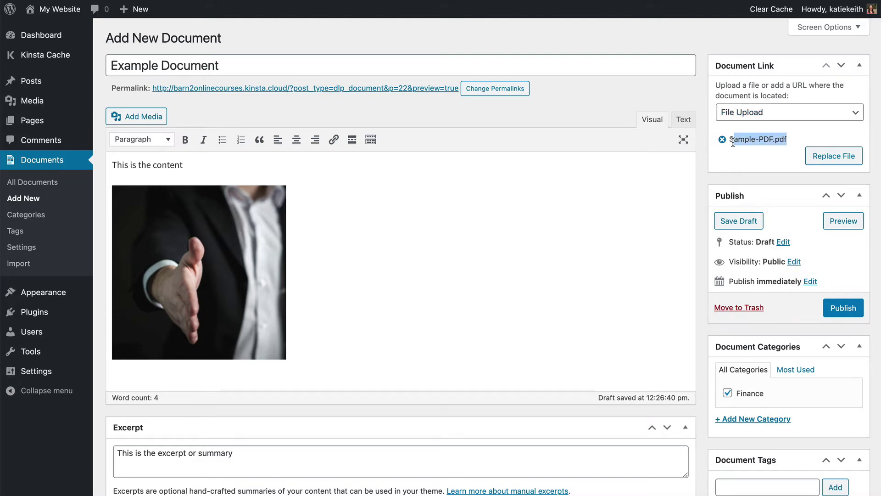
Set the Sales-data.jpg image from the media library as the document's featured image.
{"action": "scroll", "coordinate": [743, 387], "scroll_direction": "down", "scroll_amount": 6}
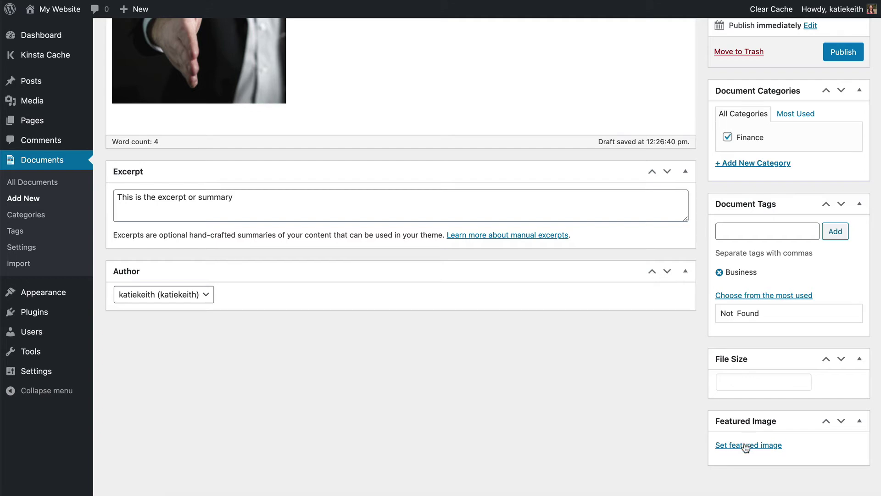
{"action": "left_click", "coordinate": [749, 445]}
{"action": "left_click", "coordinate": [50, 145]}
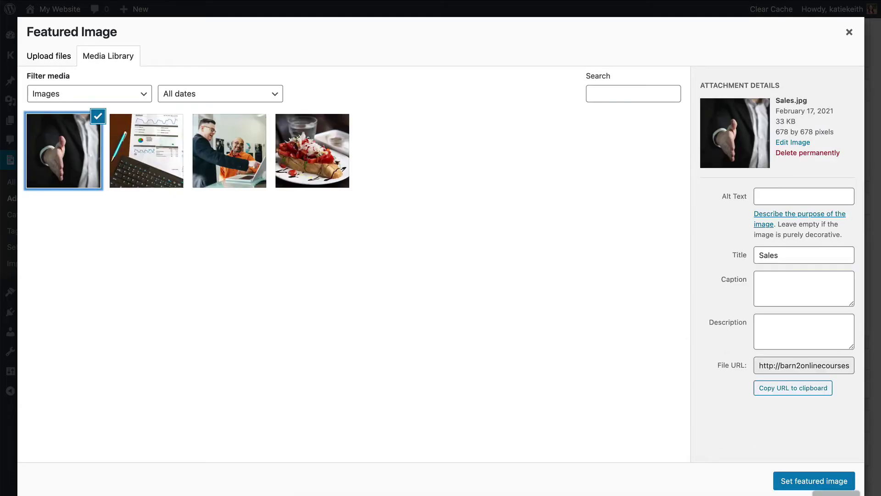
{"action": "left_click", "coordinate": [147, 143]}
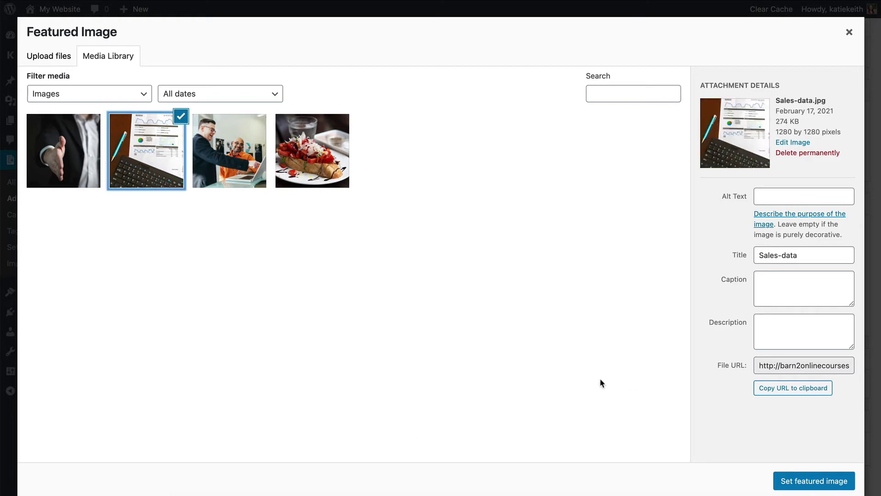
{"action": "left_click", "coordinate": [815, 480]}
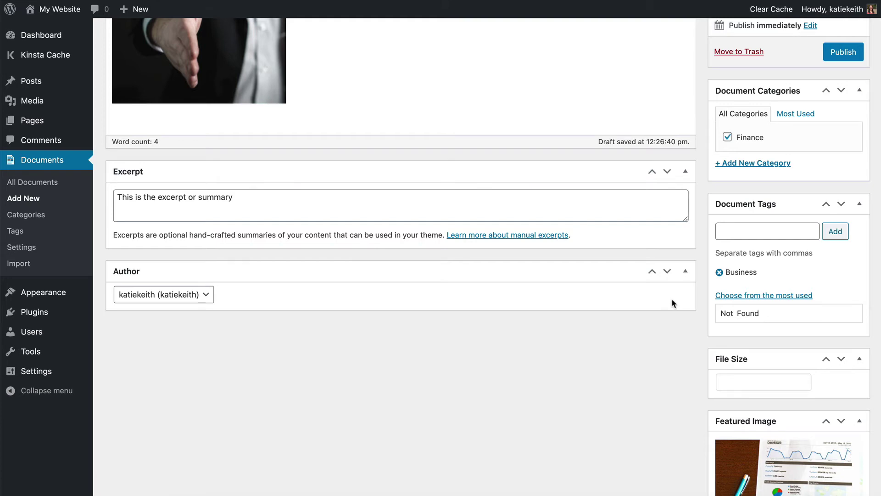
{"action": "scroll", "coordinate": [673, 300], "scroll_direction": "down", "scroll_amount": 3}
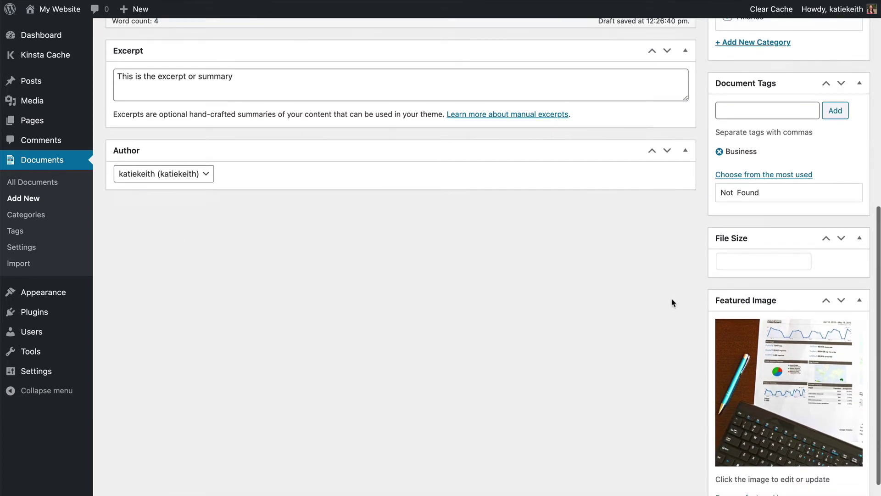
Publish the example document and open the list of all documents.
{"action": "scroll", "coordinate": [671, 300], "scroll_direction": "up", "scroll_amount": 8}
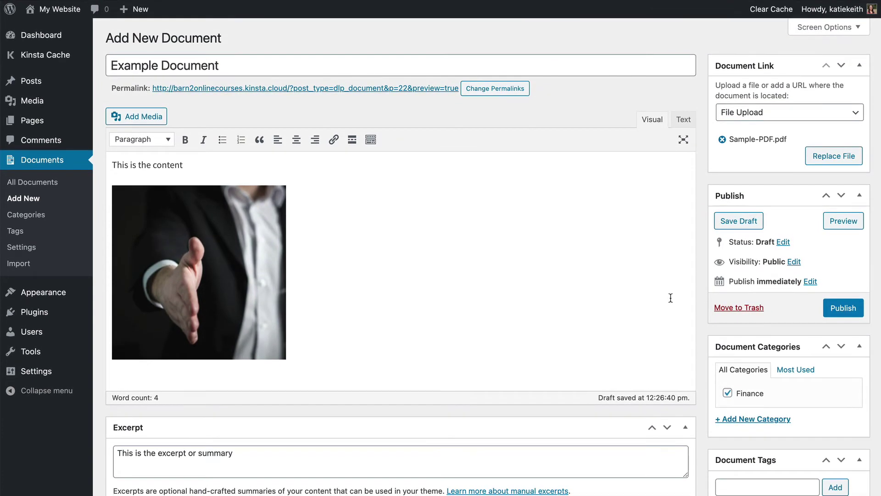
{"action": "left_click", "coordinate": [843, 312]}
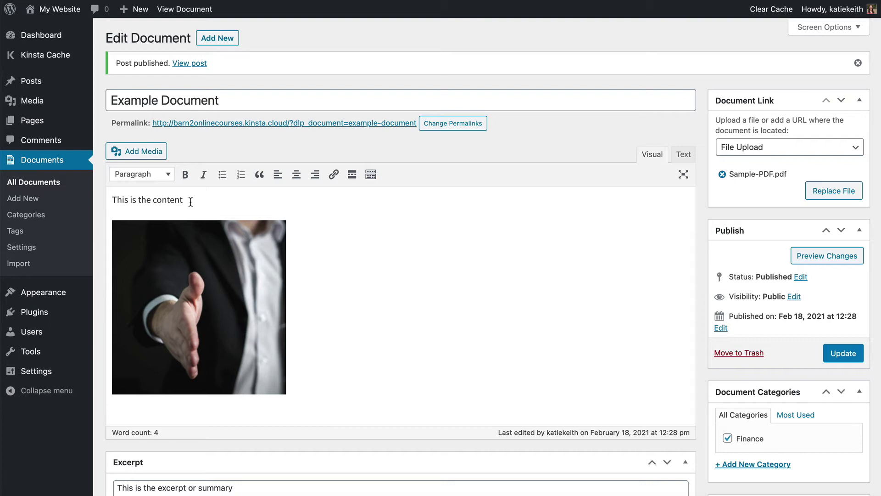
{"action": "scroll", "coordinate": [189, 197], "scroll_direction": "down", "scroll_amount": 1}
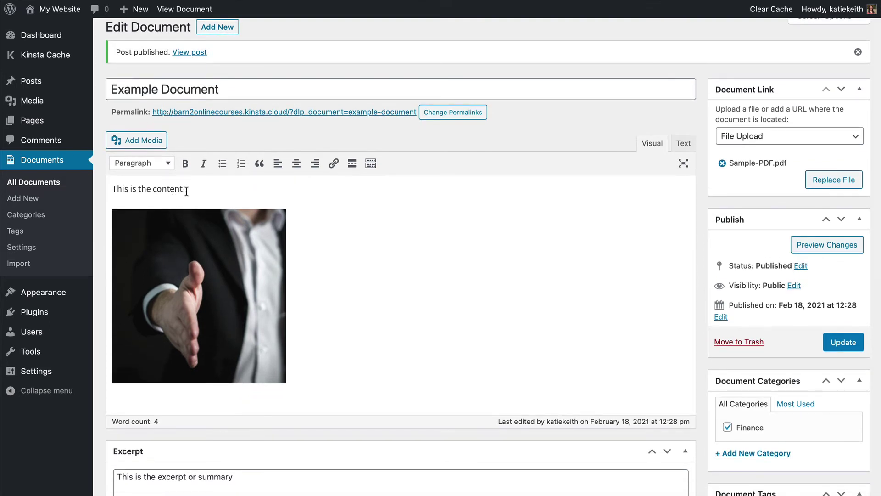
{"action": "scroll", "coordinate": [186, 191], "scroll_direction": "up", "scroll_amount": 1}
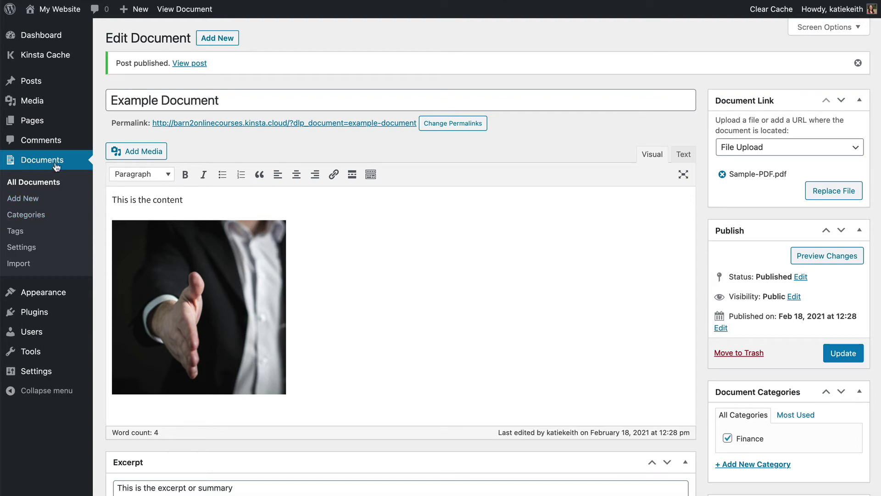
{"action": "left_click", "coordinate": [33, 184]}
{"action": "mouse_move", "coordinate": [168, 130]}
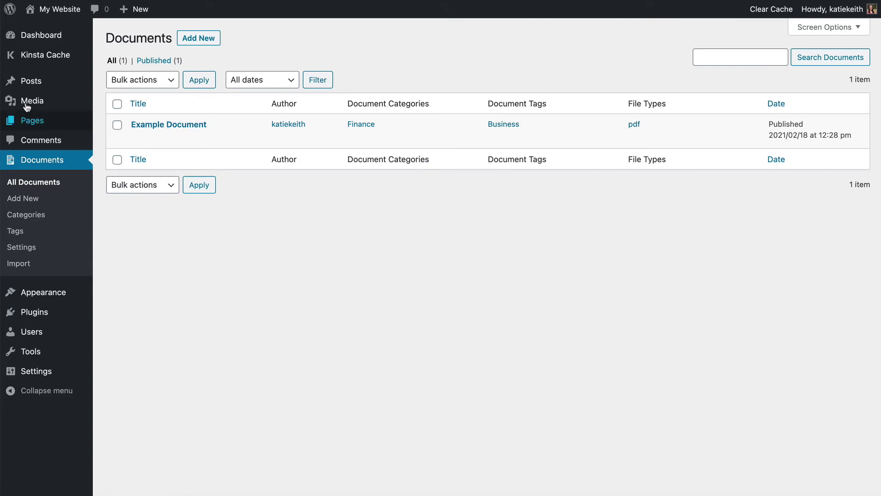
Open the media library and switch it to list view.
{"action": "mouse_move", "coordinate": [37, 104]}
{"action": "left_click", "coordinate": [32, 105]}
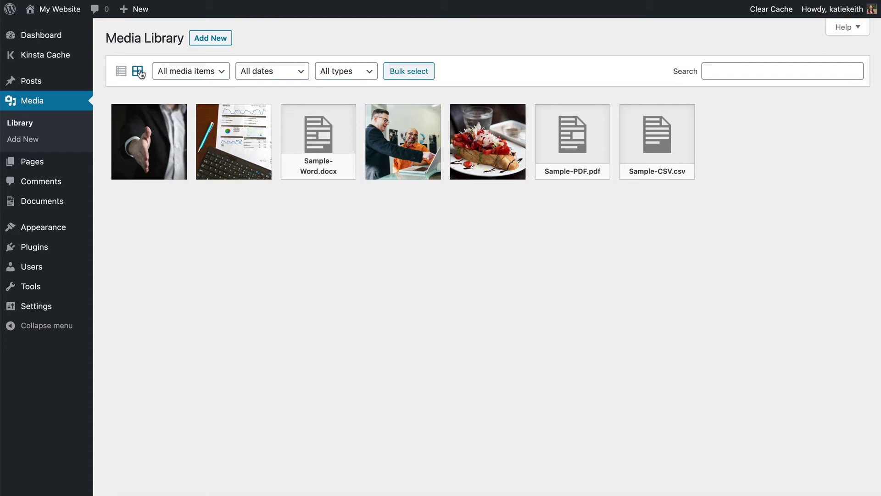
{"action": "left_click", "coordinate": [121, 72]}
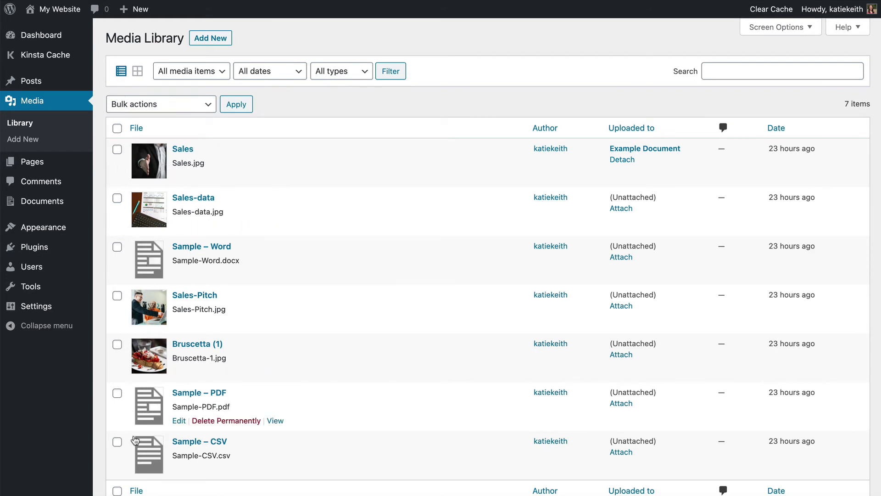
Add Sample-Word.docx and Sample-CSV.csv to the document library with a bulk action.
{"action": "left_click", "coordinate": [117, 441]}
{"action": "left_click", "coordinate": [117, 247]}
{"action": "scroll", "coordinate": [225, 257], "scroll_direction": "down", "scroll_amount": 2}
{"action": "scroll", "coordinate": [225, 257], "scroll_direction": "up", "scroll_amount": 2}
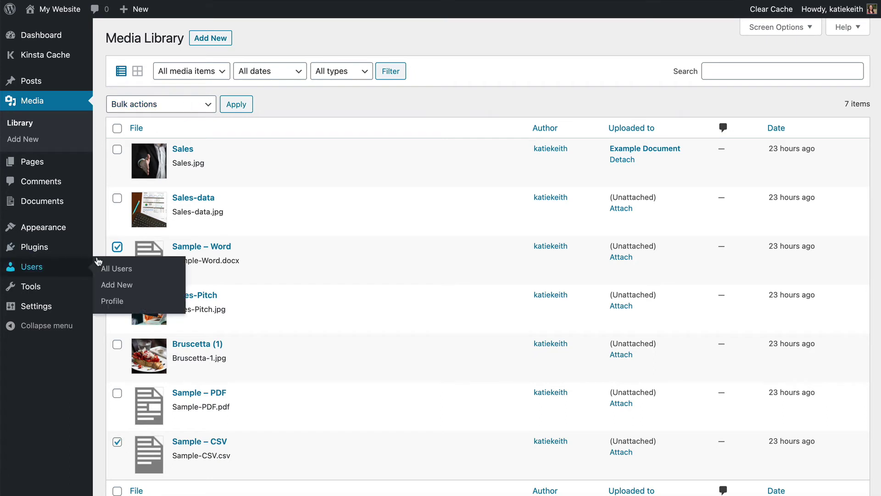
{"action": "left_click", "coordinate": [168, 106]}
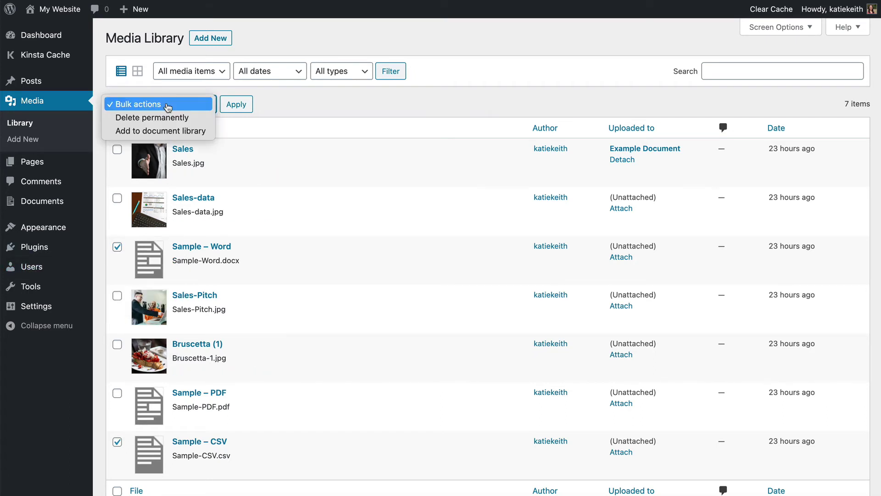
{"action": "left_click", "coordinate": [175, 131]}
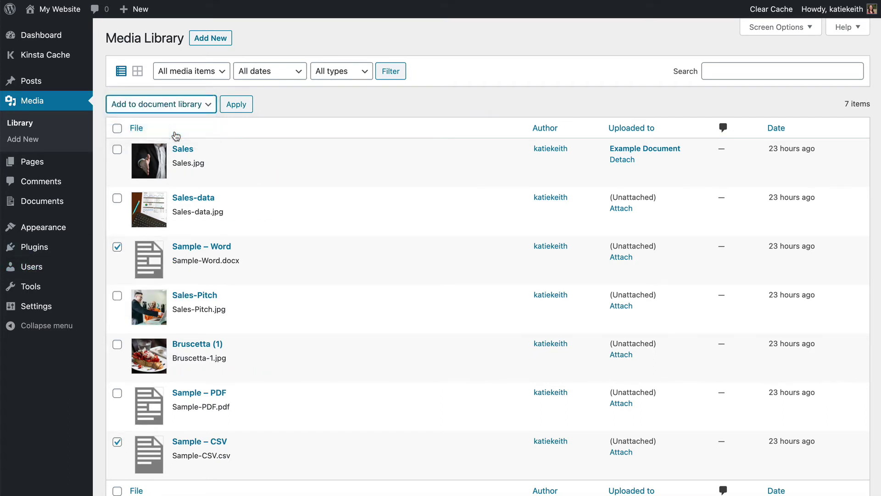
{"action": "left_click", "coordinate": [235, 105]}
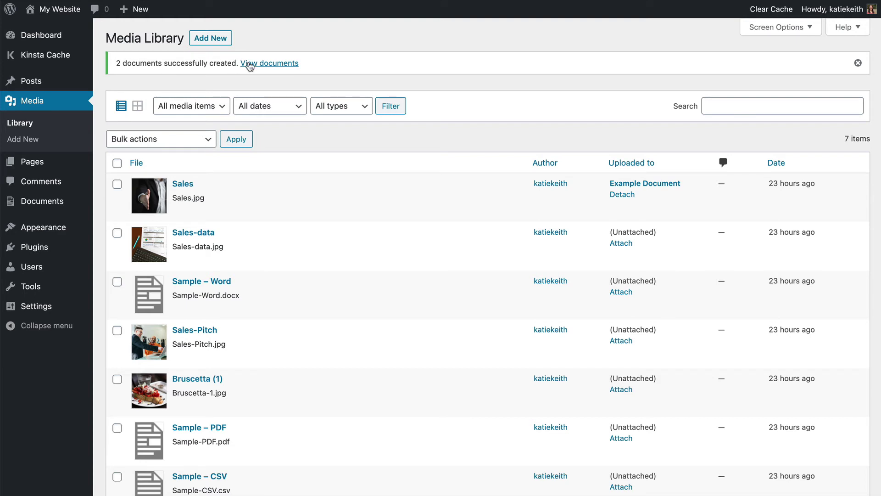
Open the sample-csv-csv document for editing, retitle it "Example CSV" and enter "Some content" as its content.
{"action": "left_click", "coordinate": [269, 63]}
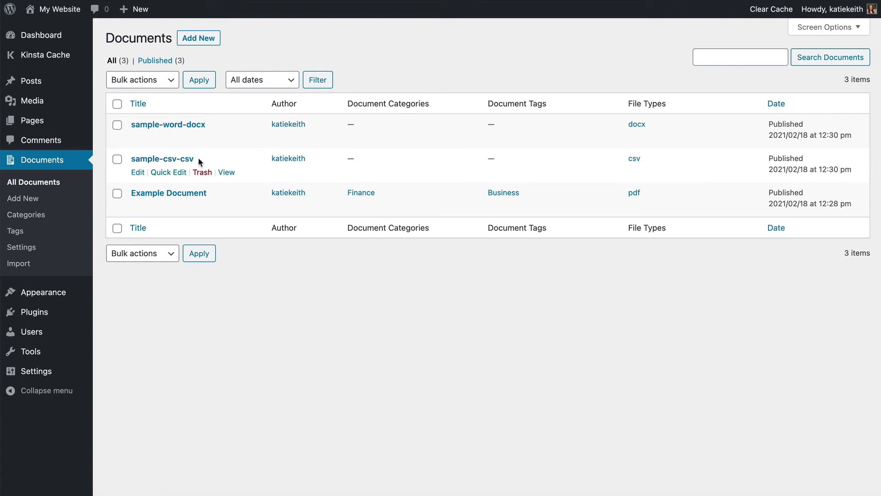
{"action": "left_click", "coordinate": [169, 160]}
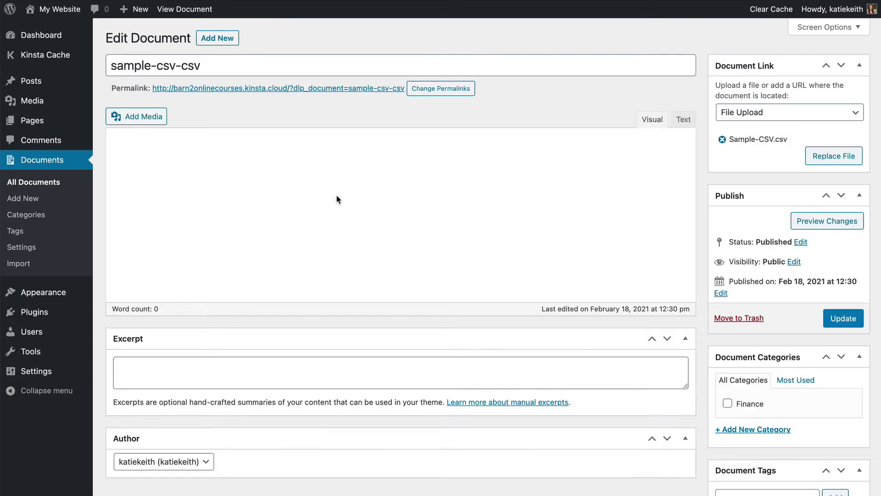
{"action": "left_click_drag", "start_coordinate": [211, 64], "coordinate": [66, 56]}
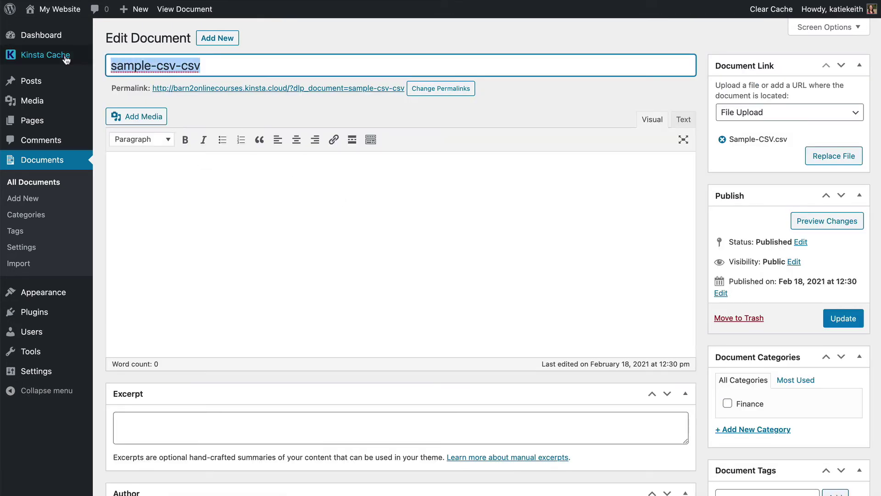
{"action": "type", "text": "Example "}
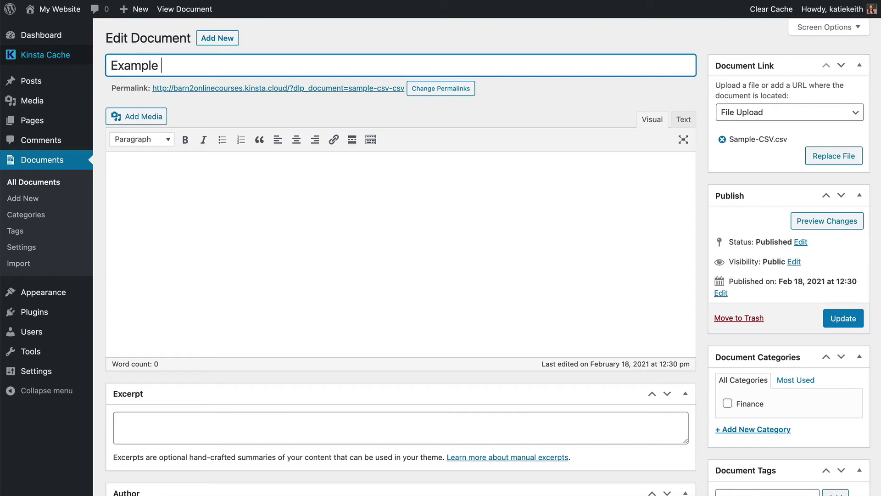
{"action": "type", "text": "CSV"}
{"action": "left_click", "coordinate": [260, 249]}
{"action": "type", "text": "Some content"}
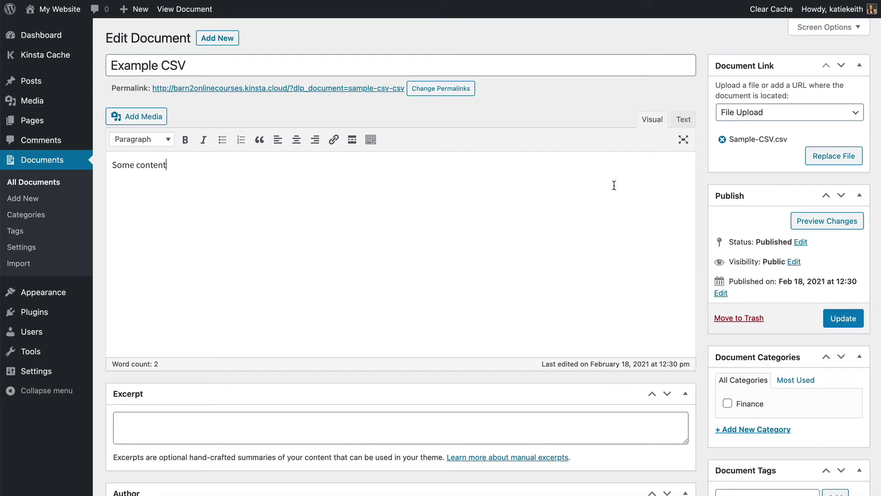
Assign the Example CSV document to the Finance category and check its linked file and file size.
{"action": "left_click_drag", "start_coordinate": [788, 140], "coordinate": [730, 140]}
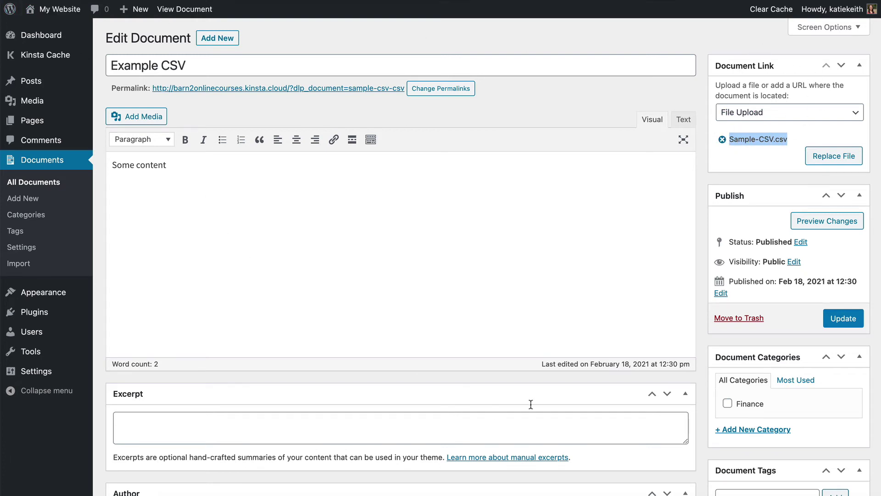
{"action": "left_click", "coordinate": [727, 403]}
{"action": "scroll", "coordinate": [573, 291], "scroll_direction": "down", "scroll_amount": 5}
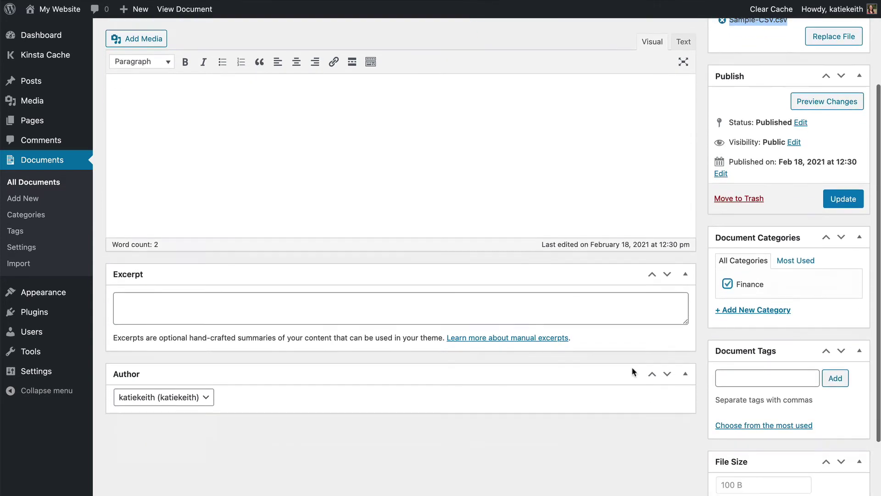
{"action": "scroll", "coordinate": [723, 307], "scroll_direction": "down", "scroll_amount": 4}
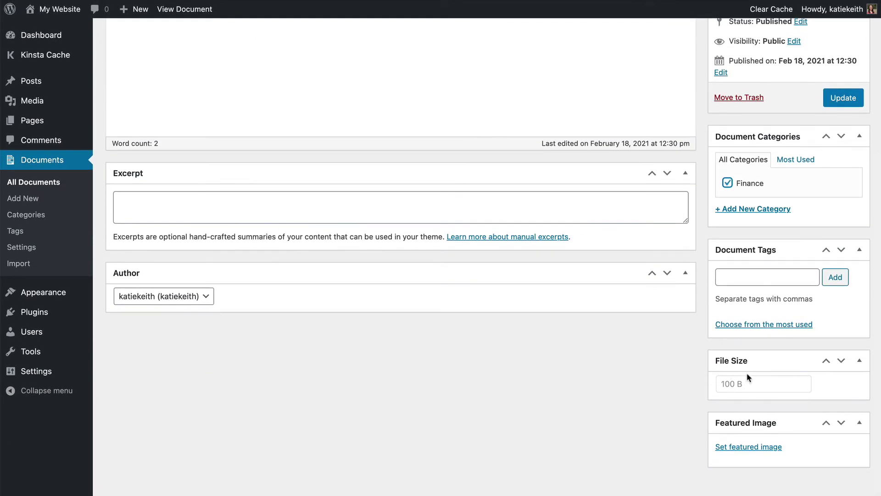
{"action": "left_click_drag", "start_coordinate": [735, 385], "coordinate": [719, 388]}
{"action": "left_click", "coordinate": [746, 383]}
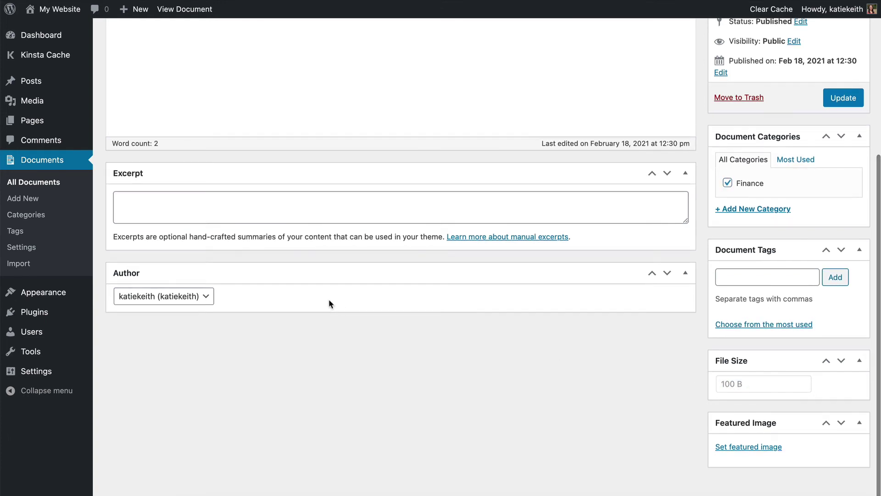
Enter "Summary here" as the document's excerpt and update the document.
{"action": "scroll", "coordinate": [328, 301], "scroll_direction": "up", "scroll_amount": 4}
{"action": "scroll", "coordinate": [329, 300], "scroll_direction": "up", "scroll_amount": 2}
{"action": "left_click", "coordinate": [238, 335]}
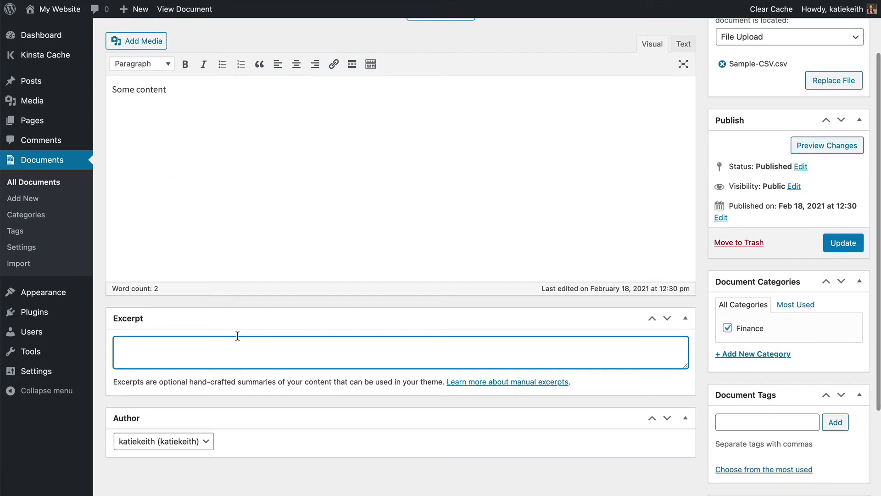
{"action": "type", "text": "t"}
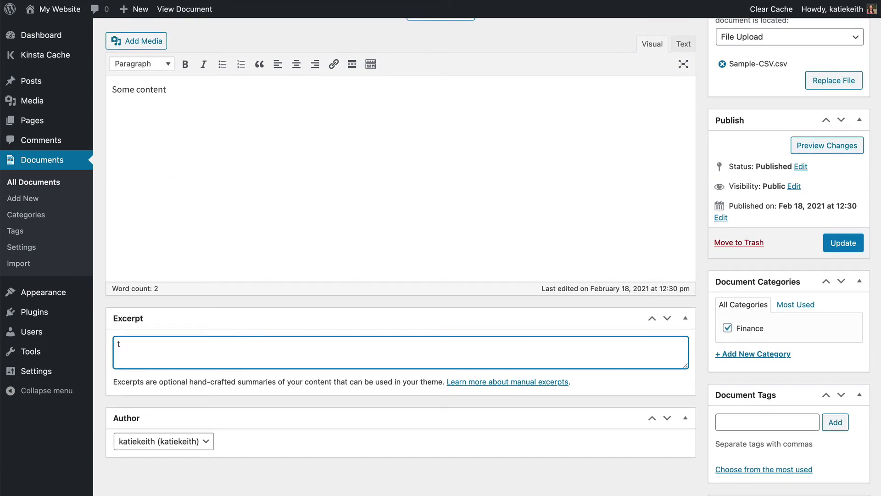
{"action": "type", "text": "hSummary here"}
{"action": "scroll", "coordinate": [397, 258], "scroll_direction": "up", "scroll_amount": 3}
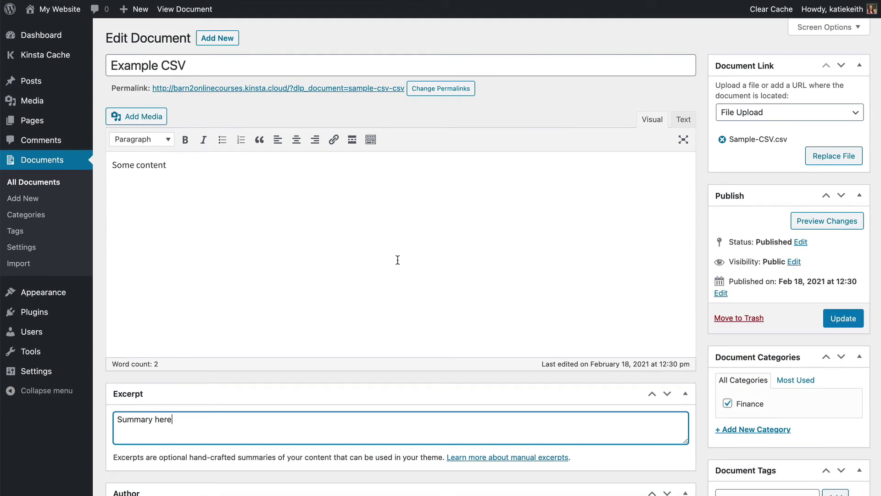
{"action": "left_click", "coordinate": [256, 189]}
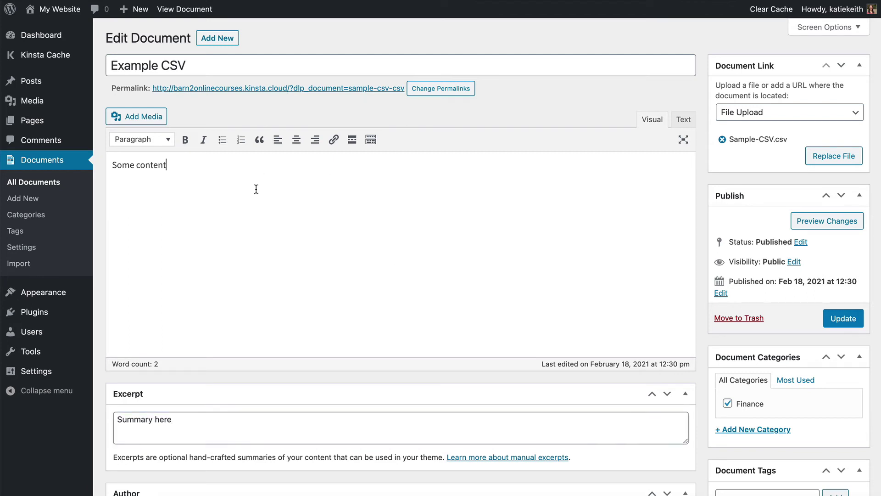
{"action": "left_click", "coordinate": [840, 319]}
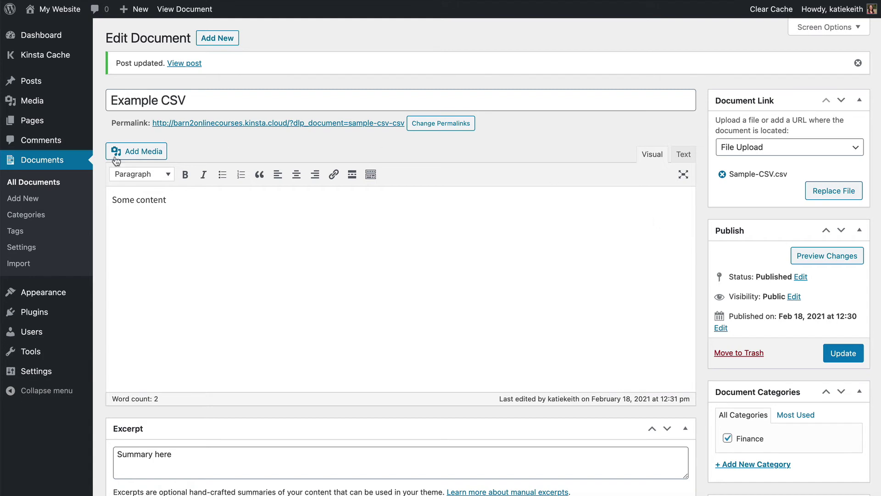
Open the document import page and look over its file upload and CSV upload options.
{"action": "left_click", "coordinate": [29, 269]}
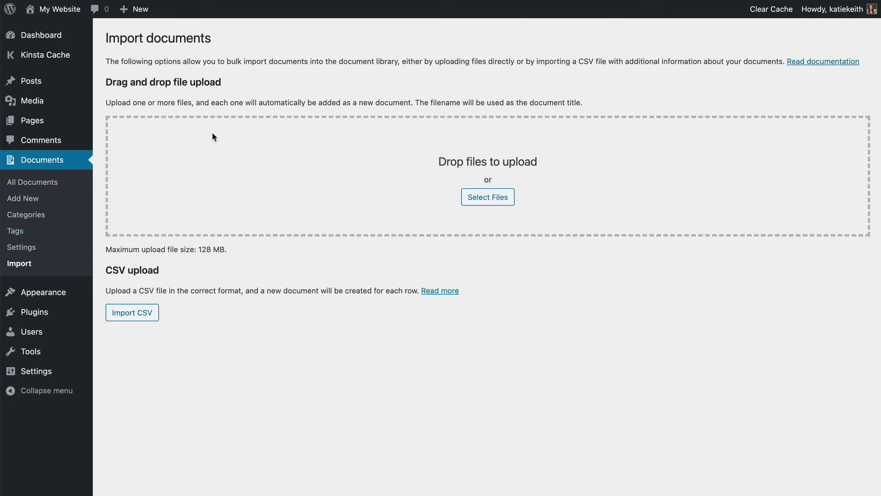
{"action": "left_click_drag", "start_coordinate": [105, 82], "coordinate": [225, 83]}
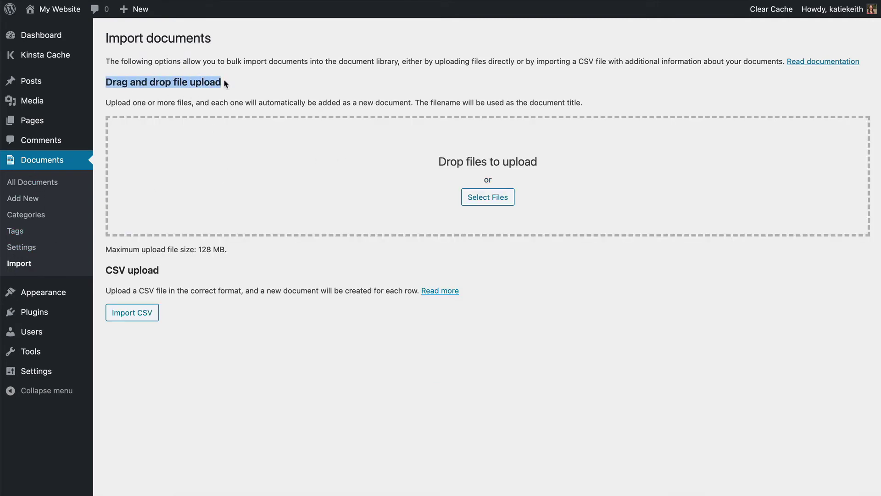
{"action": "left_click_drag", "start_coordinate": [105, 270], "coordinate": [166, 271]}
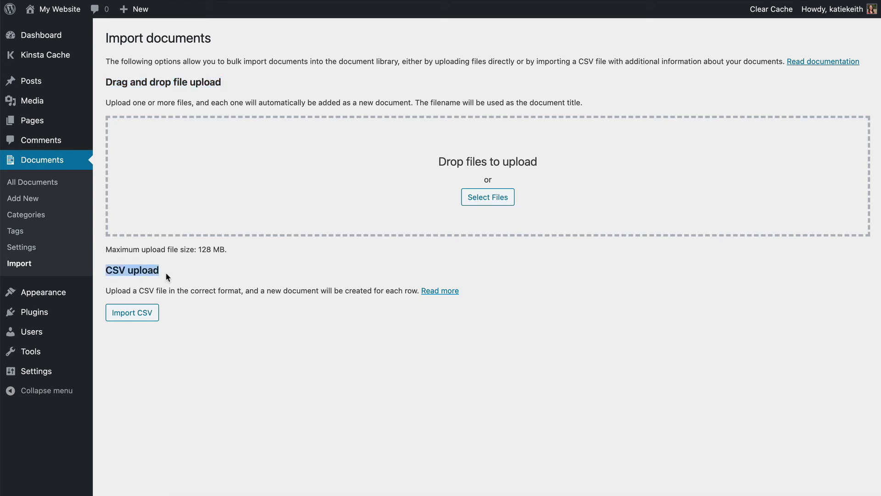
{"action": "left_click", "coordinate": [166, 271]}
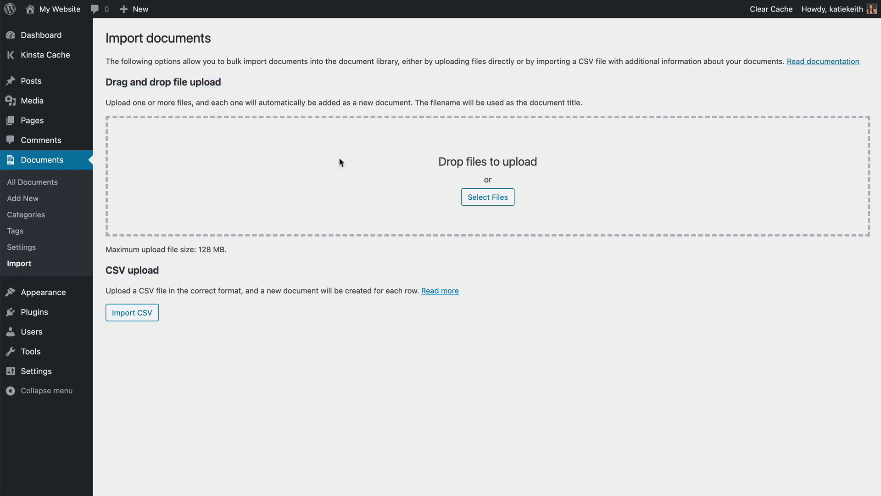
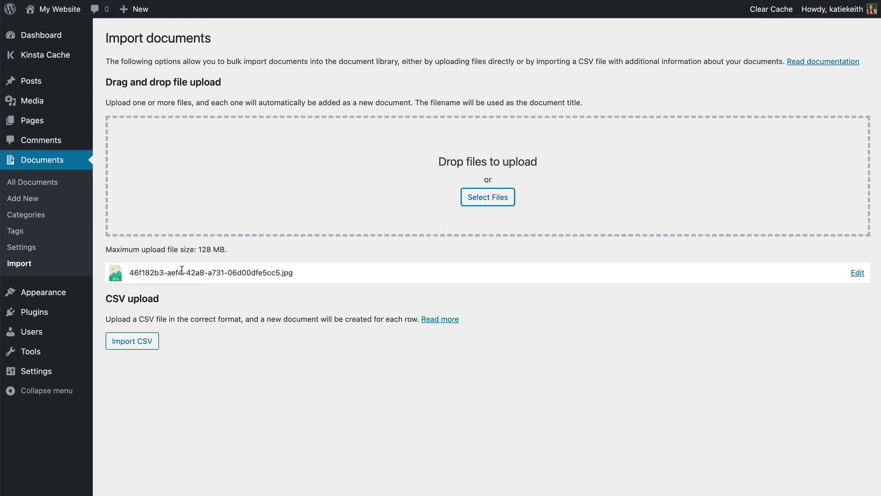
Open the imported jpg document from the list of all documents and retitle it "Riding".
{"action": "left_click", "coordinate": [54, 188]}
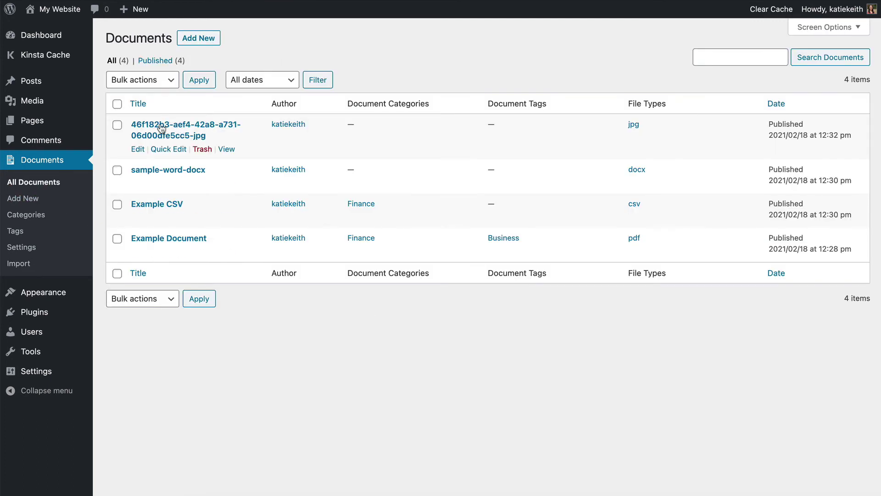
{"action": "left_click", "coordinate": [161, 128]}
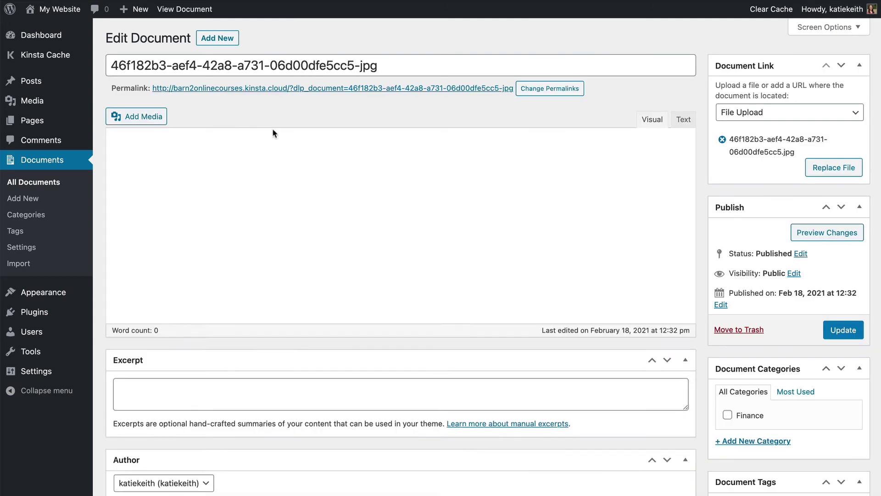
{"action": "left_click", "coordinate": [217, 62]}
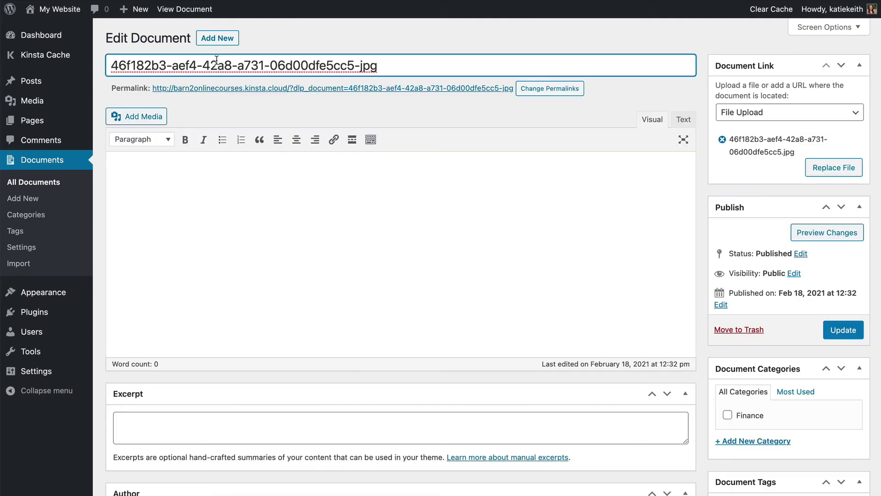
{"action": "key", "text": "super+a"}
{"action": "type", "text": "Riding"}
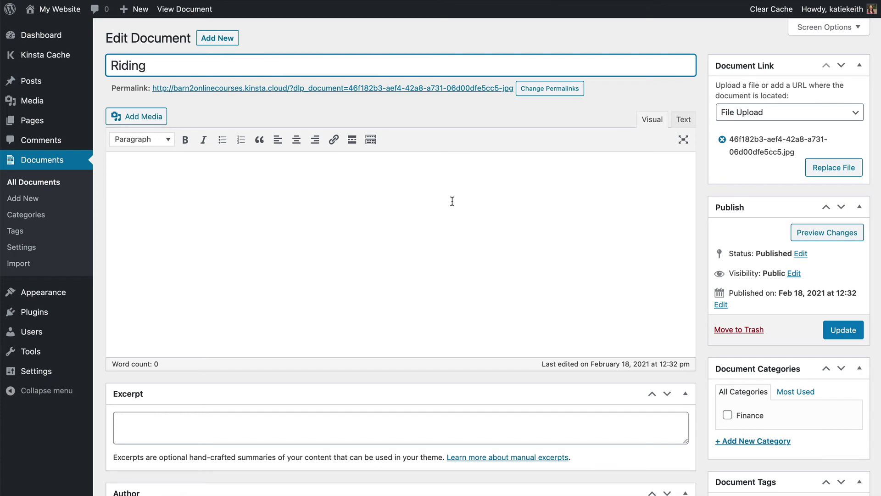
Set the horse-riding photo from the media library as the Riding document's featured image and update the document.
{"action": "scroll", "coordinate": [305, 177], "scroll_direction": "down", "scroll_amount": 1}
{"action": "scroll", "coordinate": [315, 178], "scroll_direction": "down", "scroll_amount": 4}
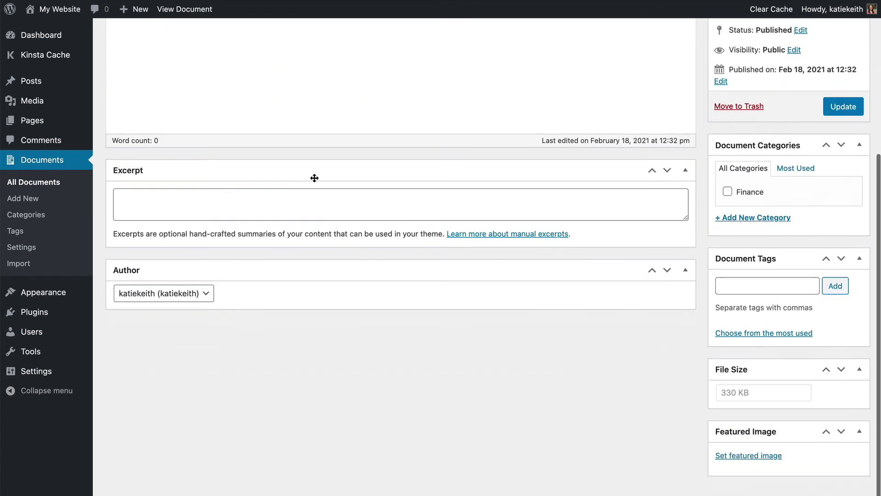
{"action": "scroll", "coordinate": [315, 178], "scroll_direction": "up", "scroll_amount": 5}
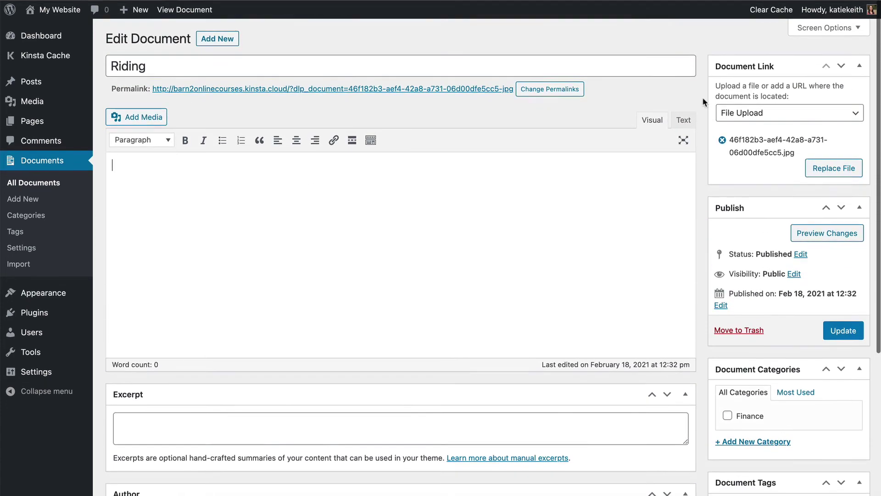
{"action": "left_click_drag", "start_coordinate": [797, 153], "coordinate": [731, 139]}
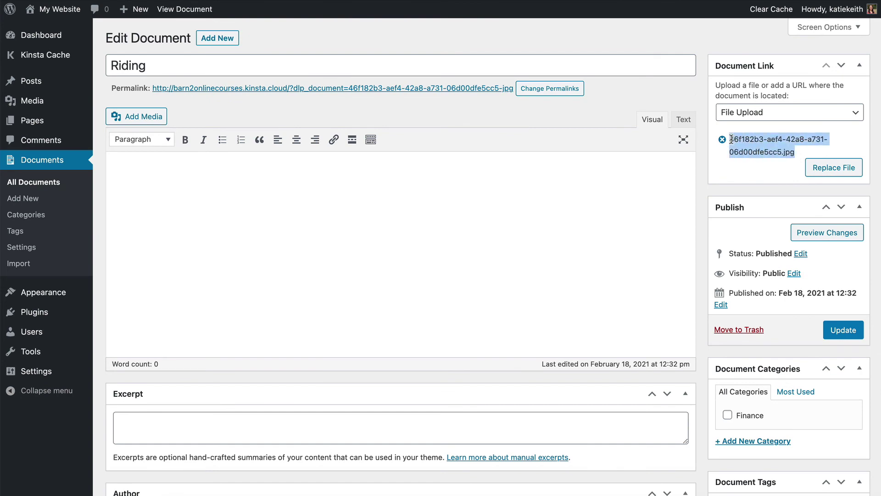
{"action": "left_click", "coordinate": [735, 168]}
{"action": "scroll", "coordinate": [730, 172], "scroll_direction": "down", "scroll_amount": 5}
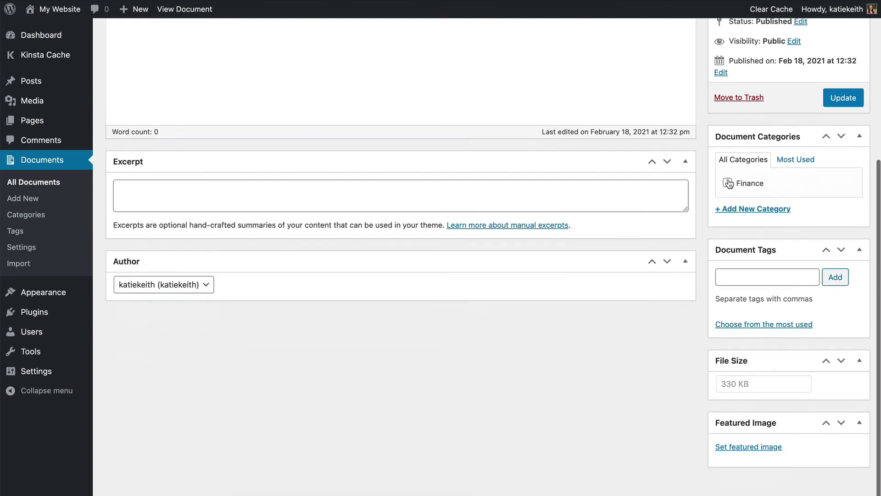
{"action": "left_click", "coordinate": [750, 446]}
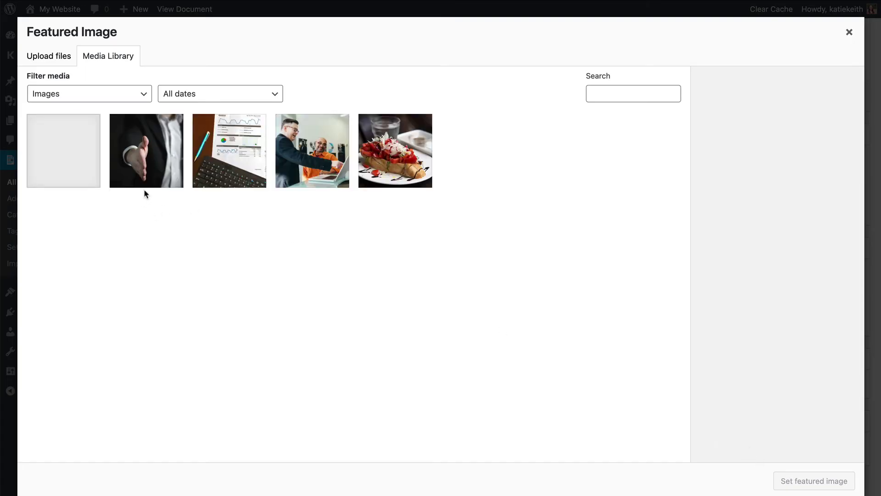
{"action": "left_click", "coordinate": [73, 155]}
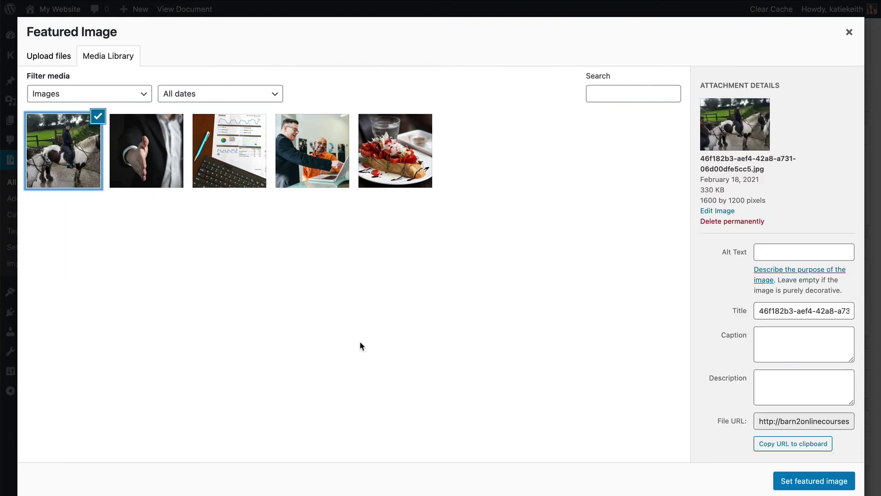
{"action": "left_click", "coordinate": [796, 480]}
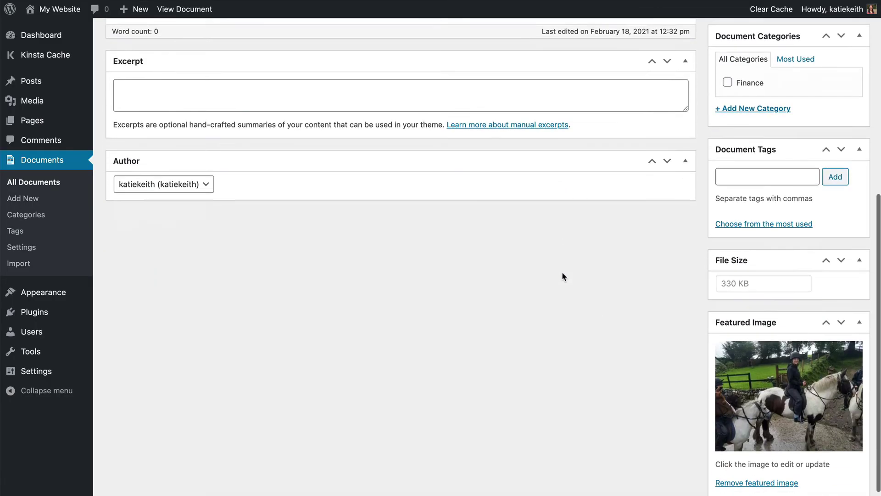
{"action": "scroll", "coordinate": [562, 273], "scroll_direction": "up", "scroll_amount": 7}
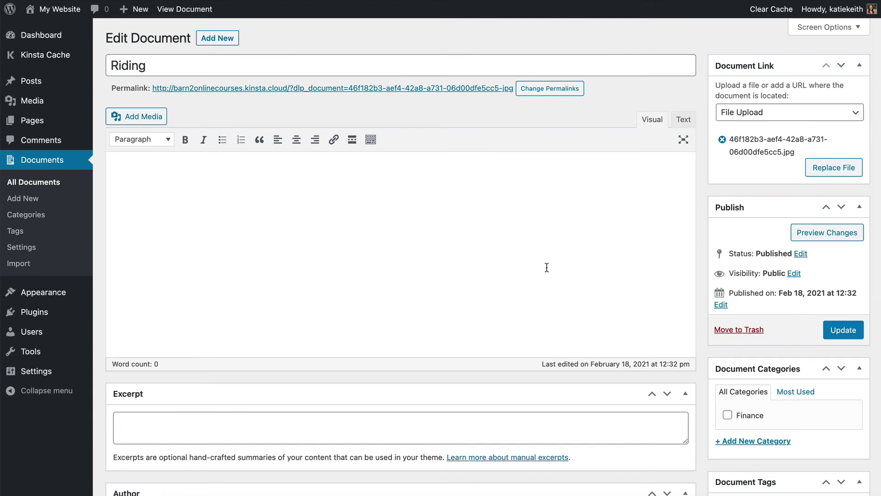
{"action": "left_click", "coordinate": [841, 334]}
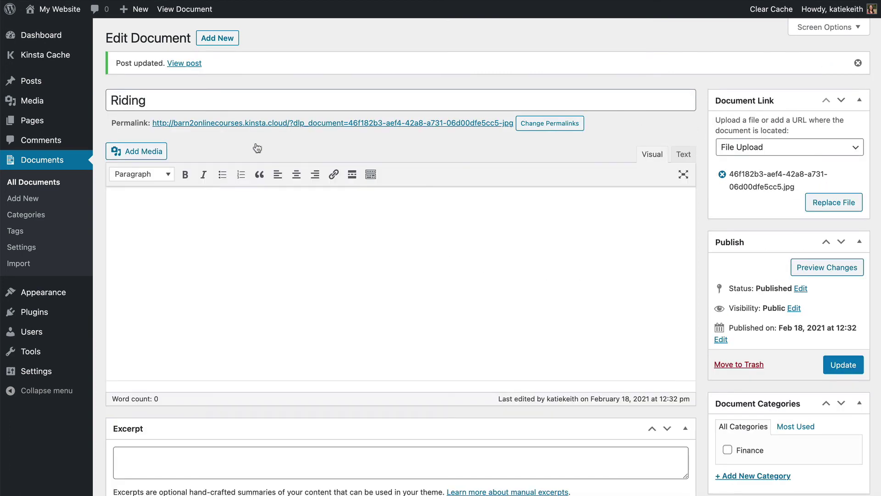
Start a CSV import from the document import page and choose the sample document data CSV file in Downloads.
{"action": "mouse_move", "coordinate": [23, 296]}
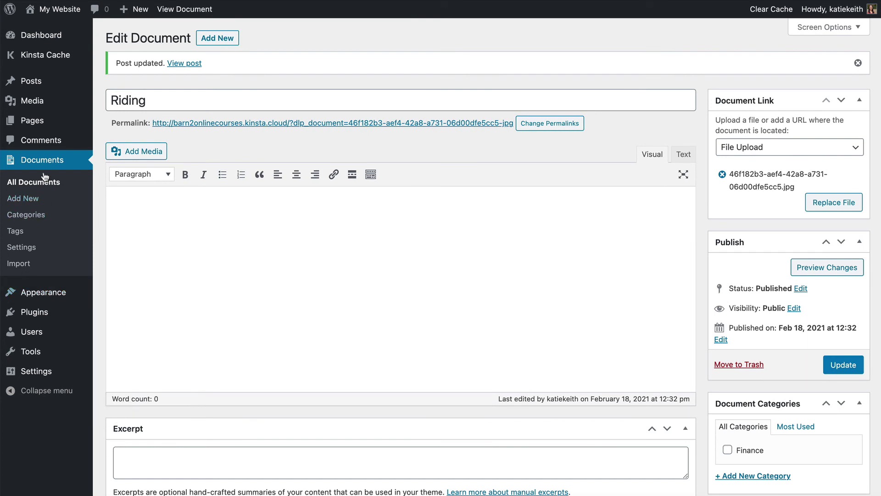
{"action": "left_click", "coordinate": [19, 265]}
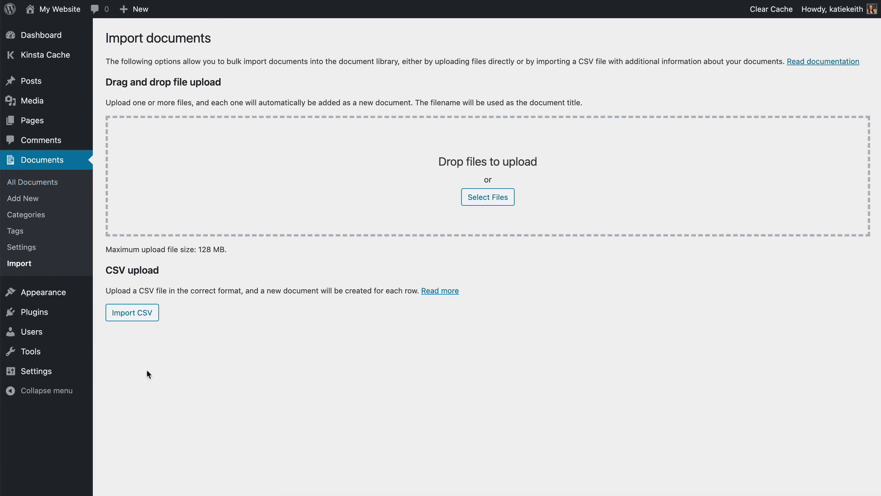
{"action": "left_click", "coordinate": [132, 316]}
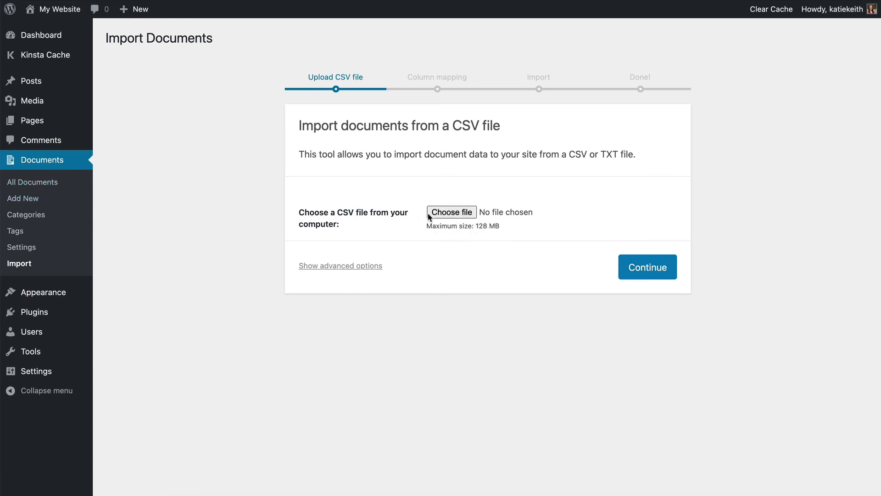
{"action": "left_click", "coordinate": [445, 215]}
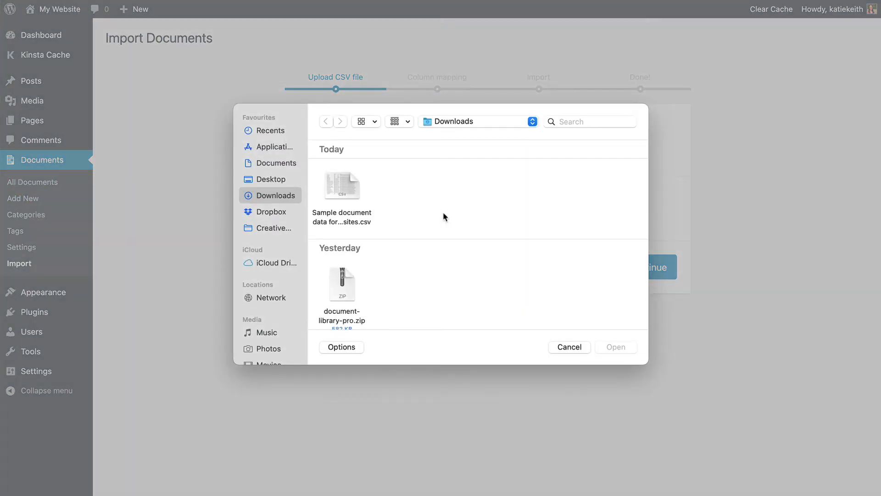
{"action": "left_click", "coordinate": [345, 191]}
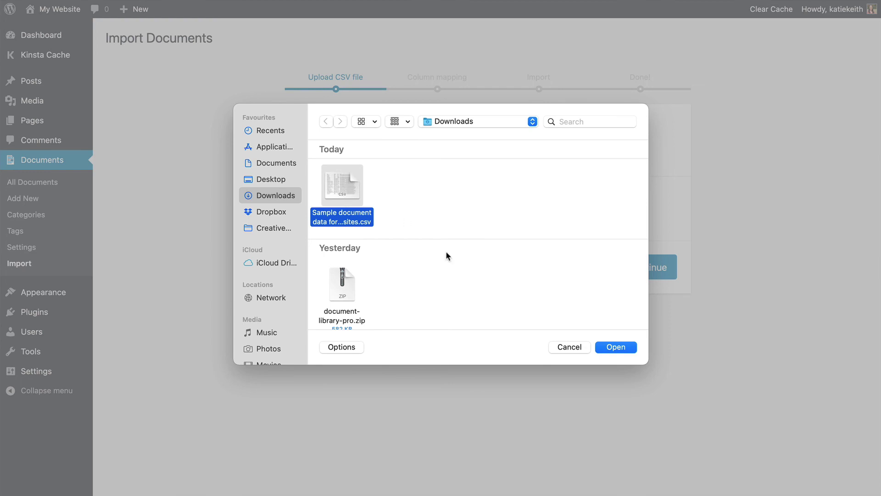
{"action": "left_click", "coordinate": [616, 347]}
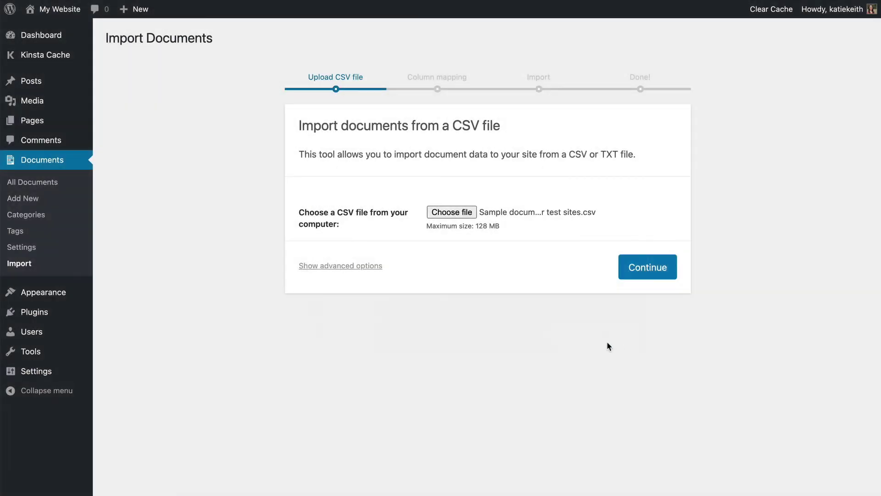
{"action": "left_click", "coordinate": [503, 214]}
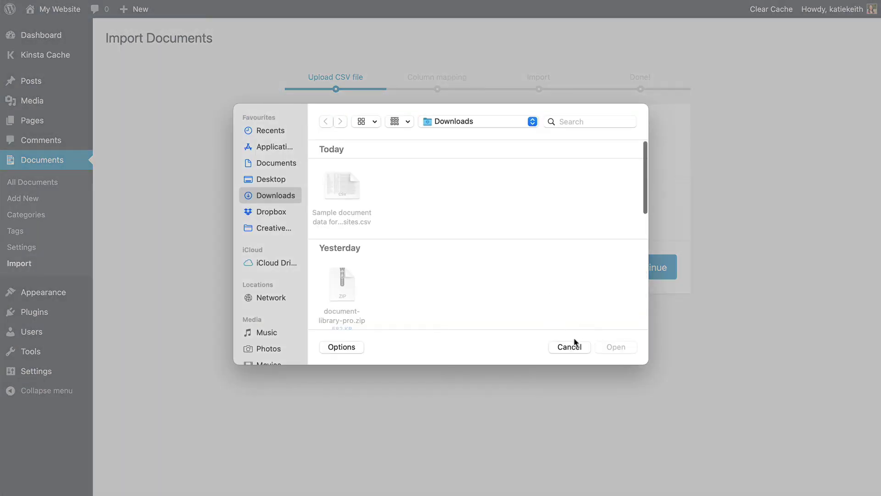
{"action": "left_click", "coordinate": [569, 343]}
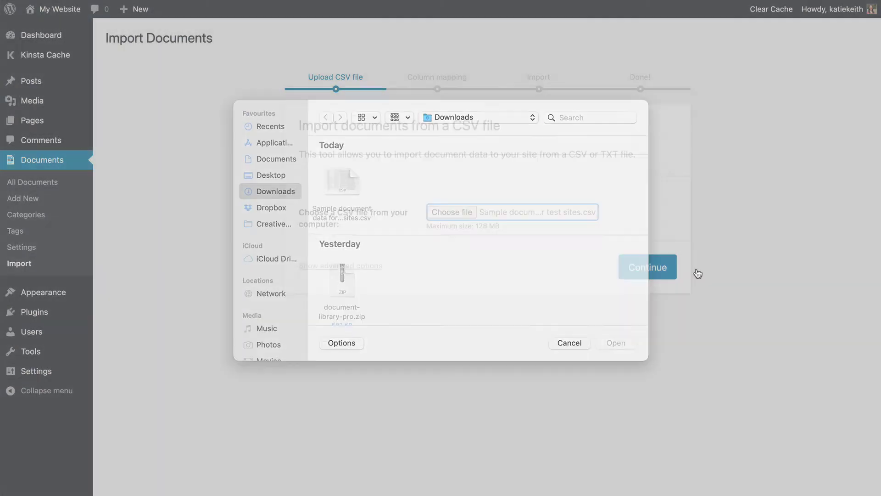
Choose the sample document data CSV file from Downloads again and upload it to continue to column mapping.
{"action": "left_click", "coordinate": [655, 271]}
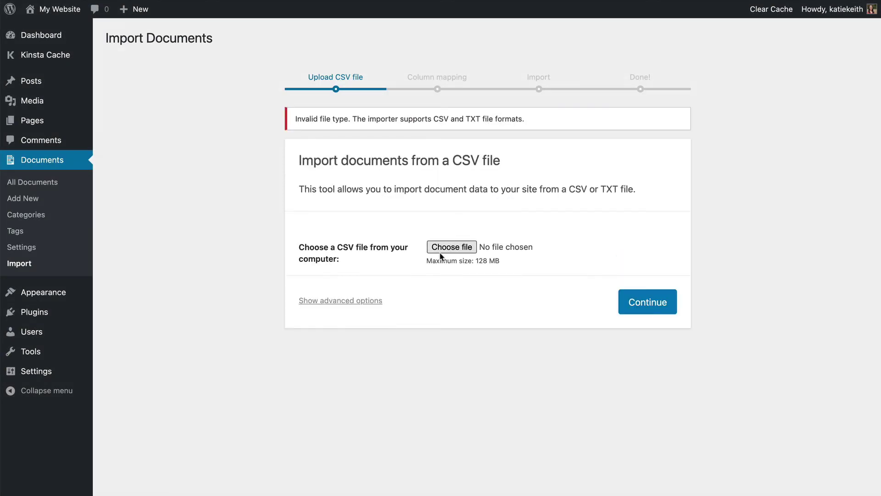
{"action": "left_click", "coordinate": [441, 255]}
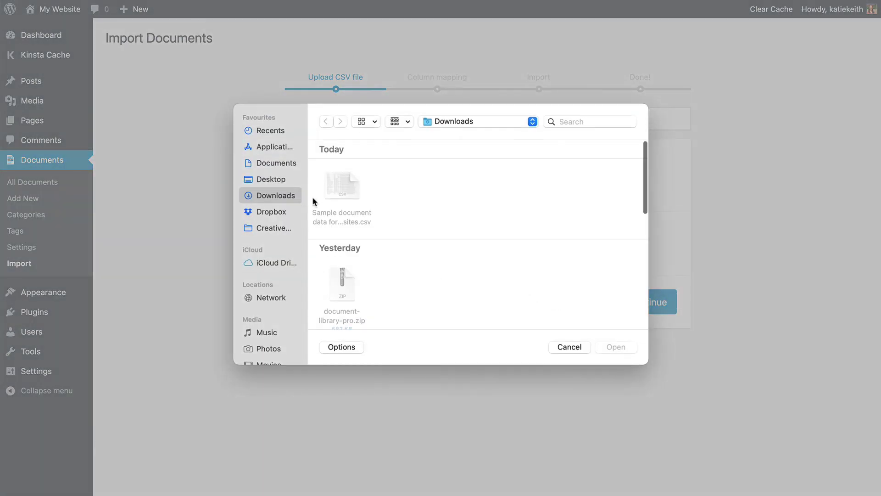
{"action": "left_click", "coordinate": [329, 195]}
{"action": "left_click", "coordinate": [610, 346]}
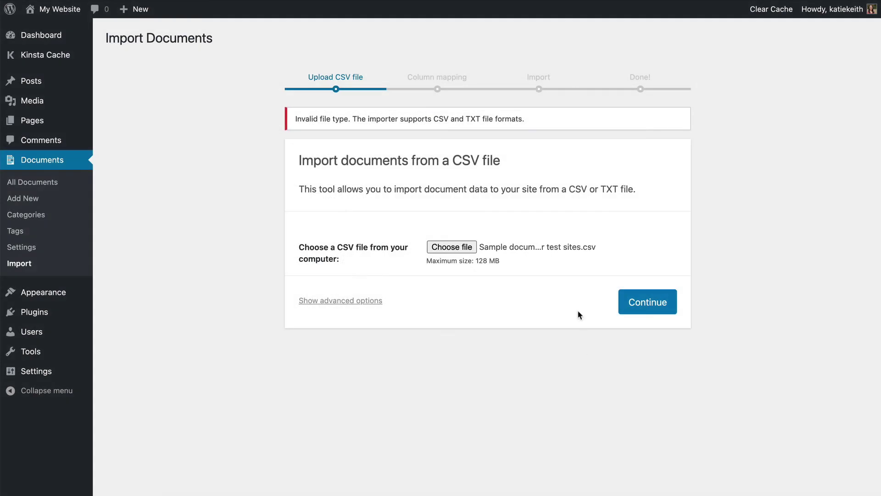
{"action": "left_click", "coordinate": [643, 304]}
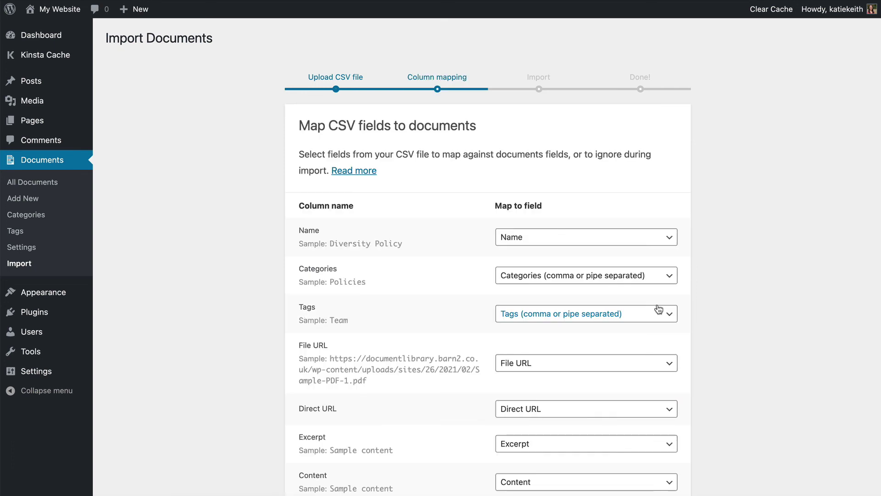
Review the column mapping, keep the Name column mapped to the Name field, and run the importer.
{"action": "scroll", "coordinate": [701, 284], "scroll_direction": "down", "scroll_amount": 3}
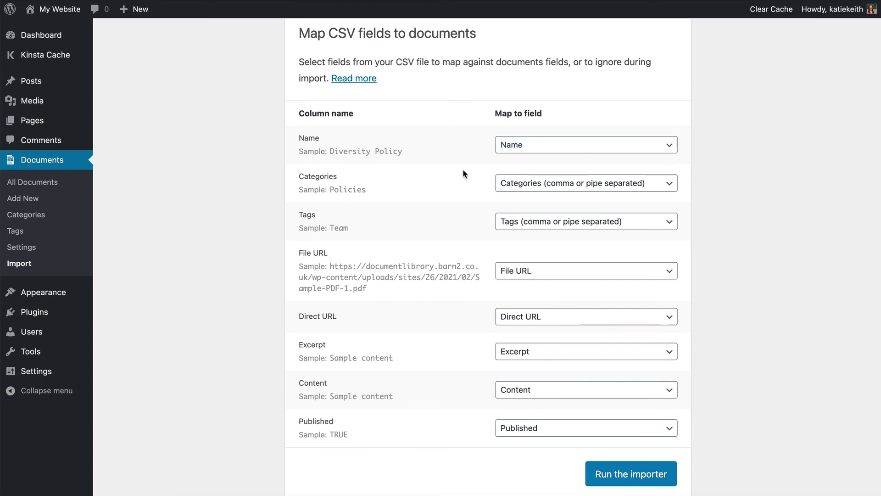
{"action": "left_click", "coordinate": [544, 147]}
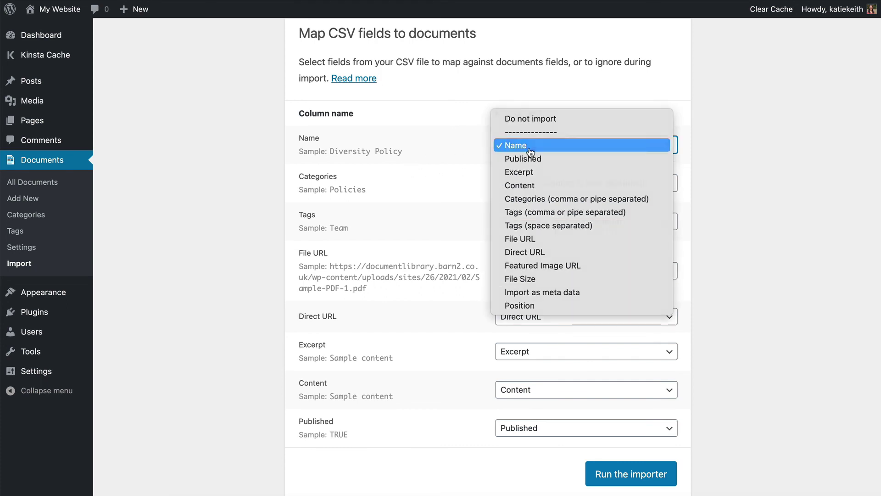
{"action": "left_click", "coordinate": [530, 148]}
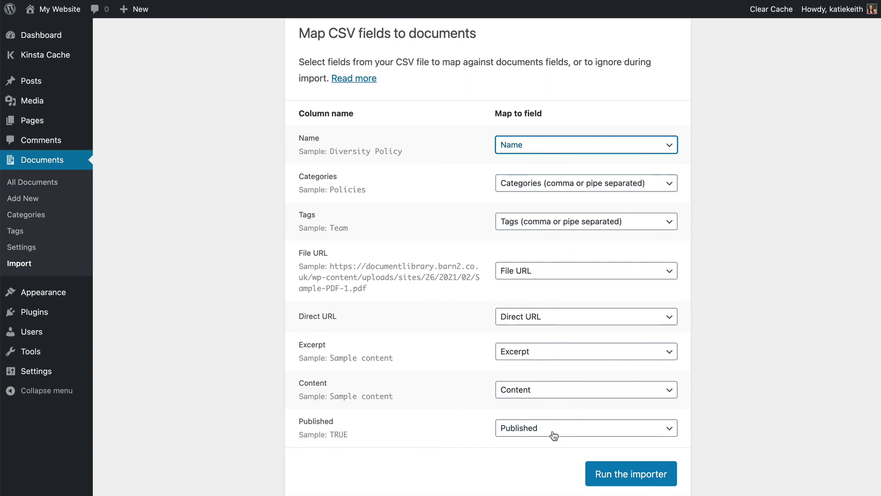
{"action": "left_click", "coordinate": [645, 466]}
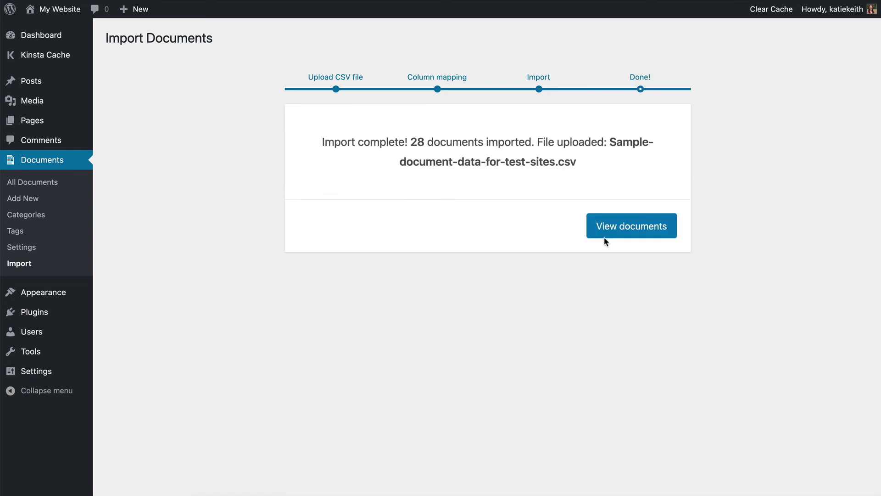
Open the list of all documents from the finished import and look through its titles, categories, tags and file types.
{"action": "left_click", "coordinate": [623, 234]}
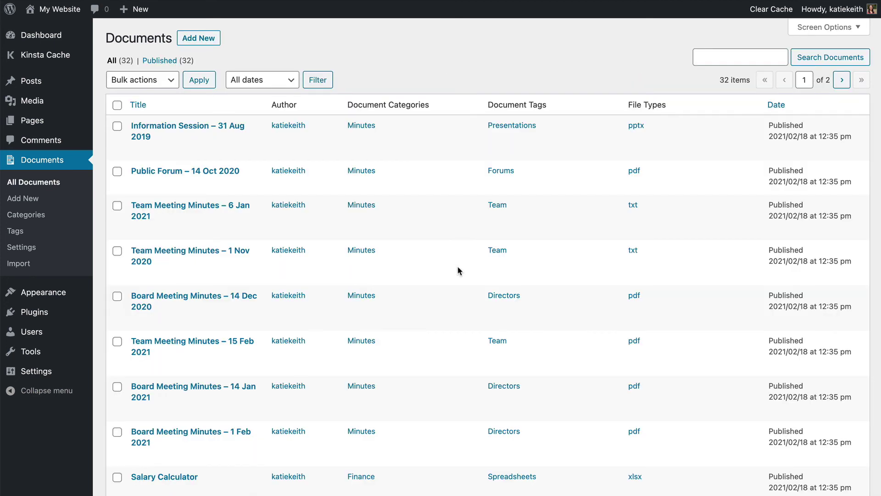
{"action": "scroll", "coordinate": [457, 271], "scroll_direction": "down", "scroll_amount": 6}
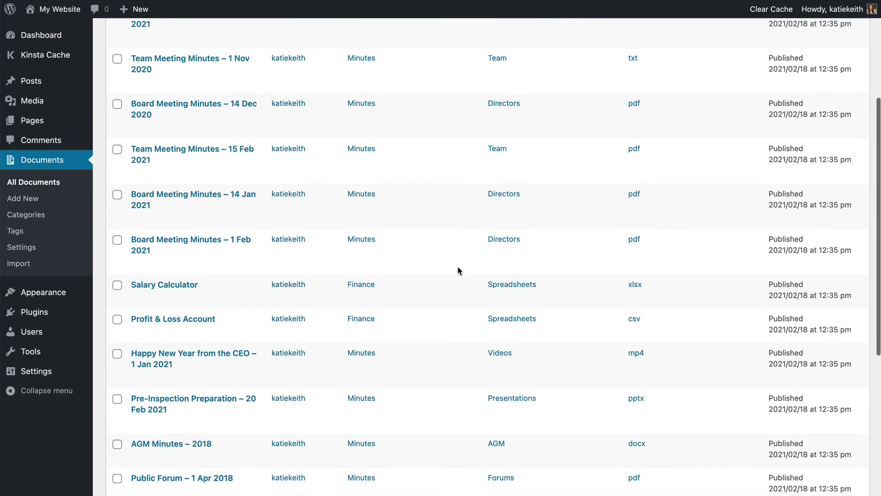
{"action": "scroll", "coordinate": [458, 271], "scroll_direction": "down", "scroll_amount": 5}
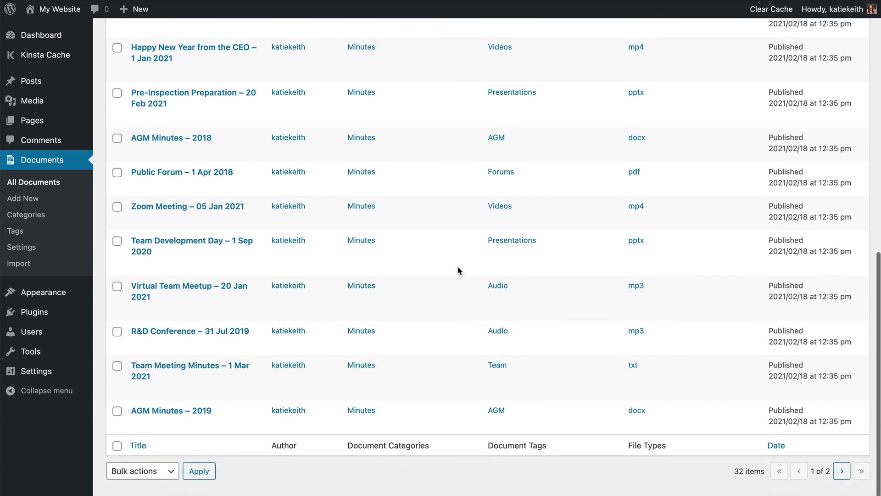
{"action": "scroll", "coordinate": [458, 271], "scroll_direction": "up", "scroll_amount": 11}
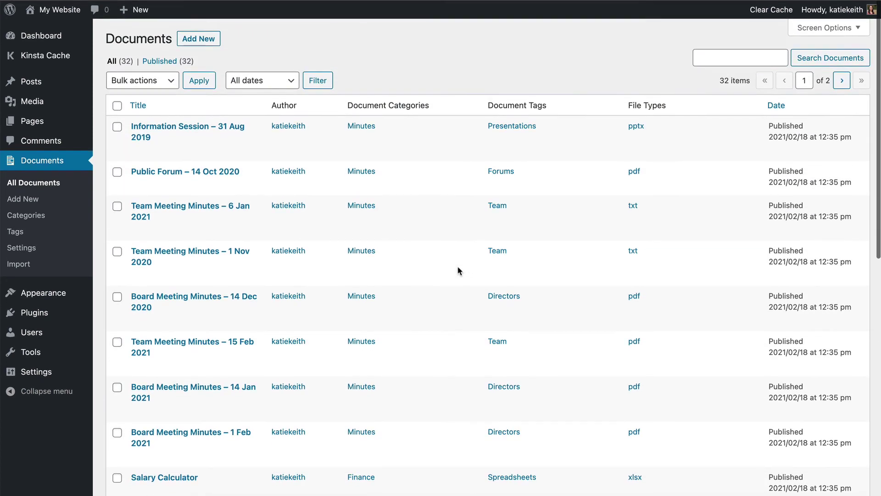
{"action": "mouse_move", "coordinate": [454, 272]}
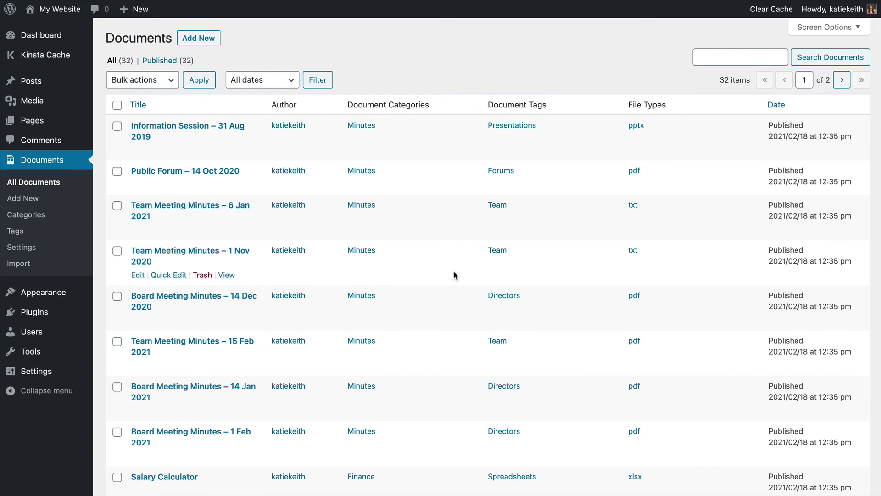